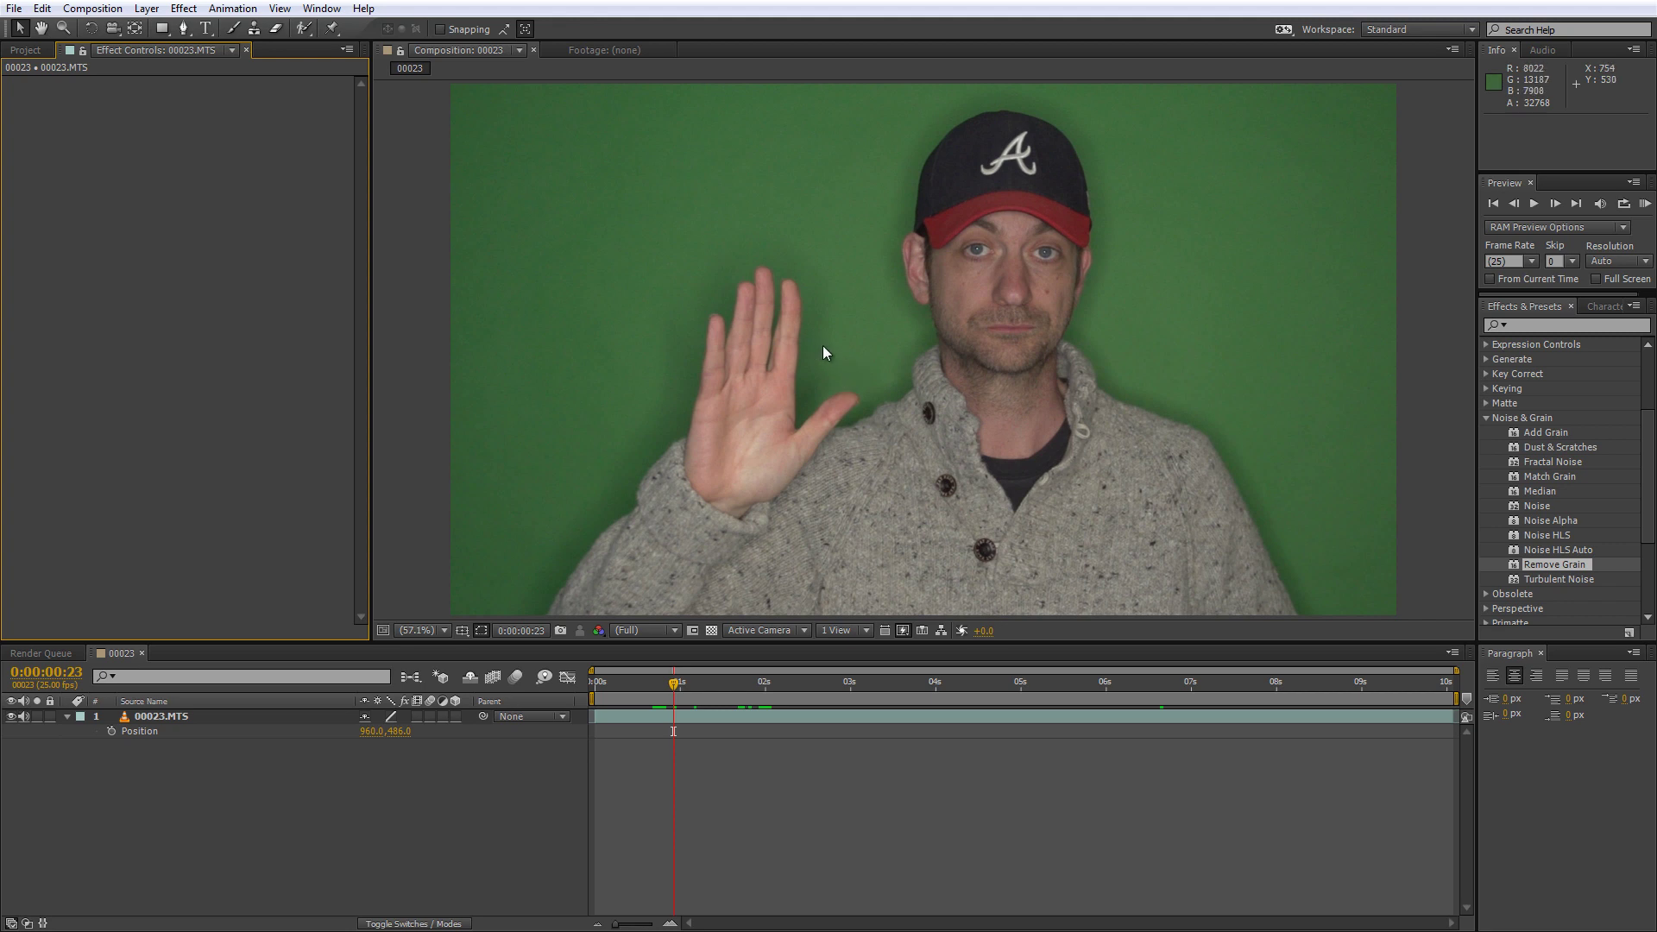
# Nudge the 00023.MTS layer to Position 995.3, 496.5, then fit the frame back in view
pyautogui.scroll(4, 822, 345)
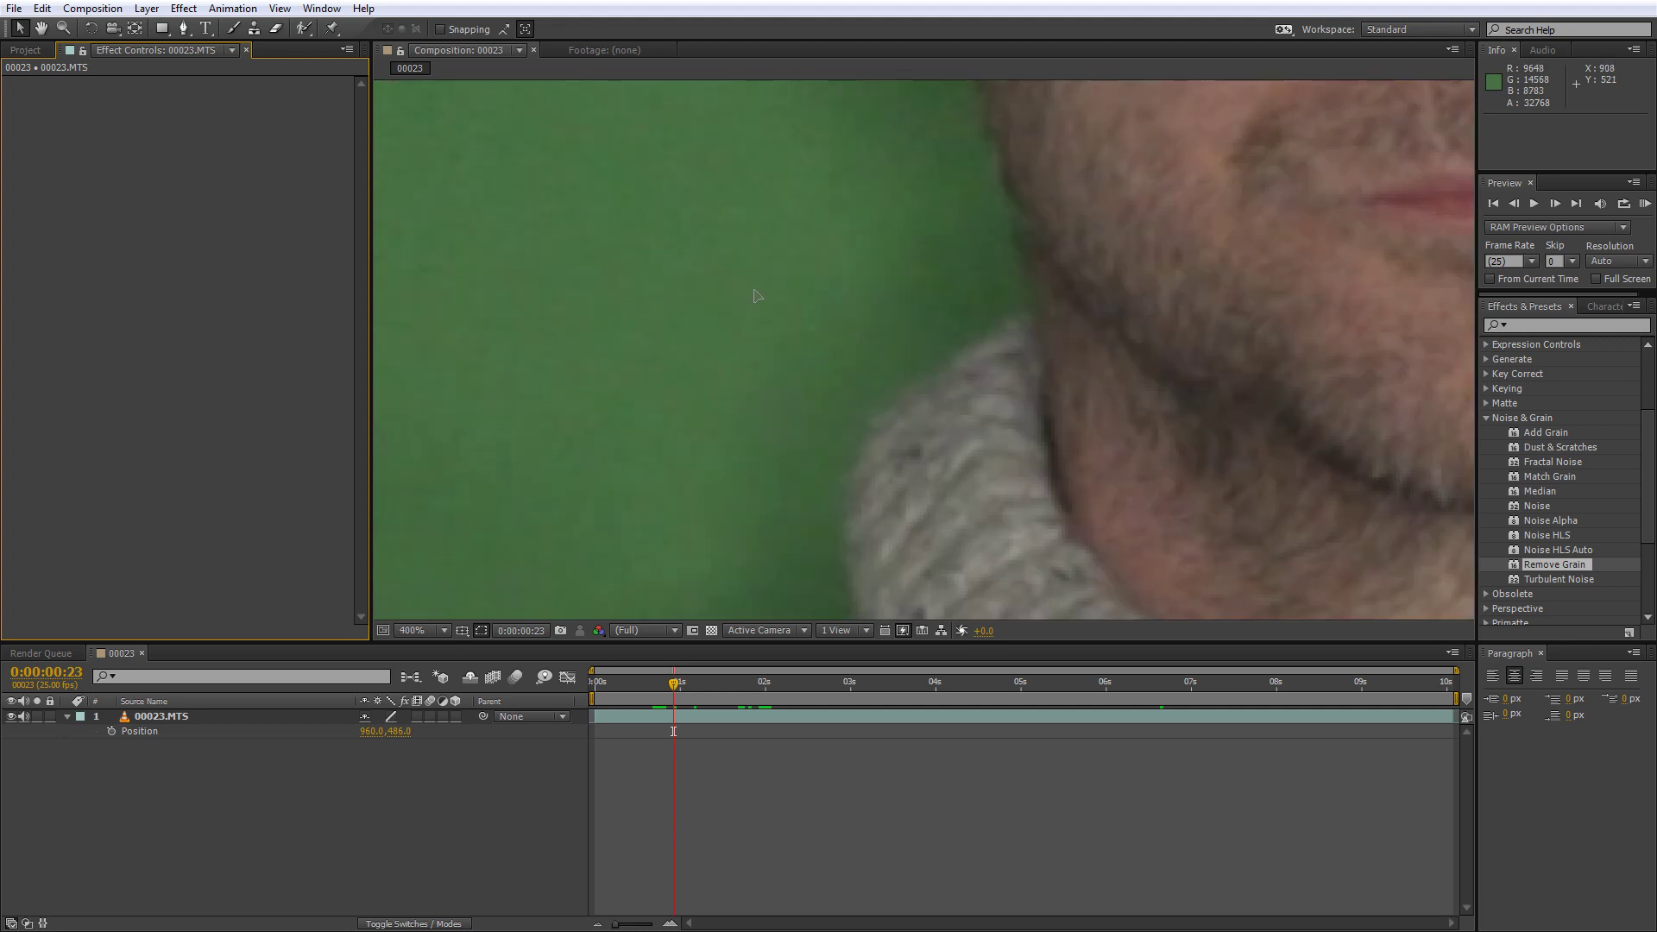
pyautogui.moveTo(822, 345); pyautogui.dragTo(869, 323)
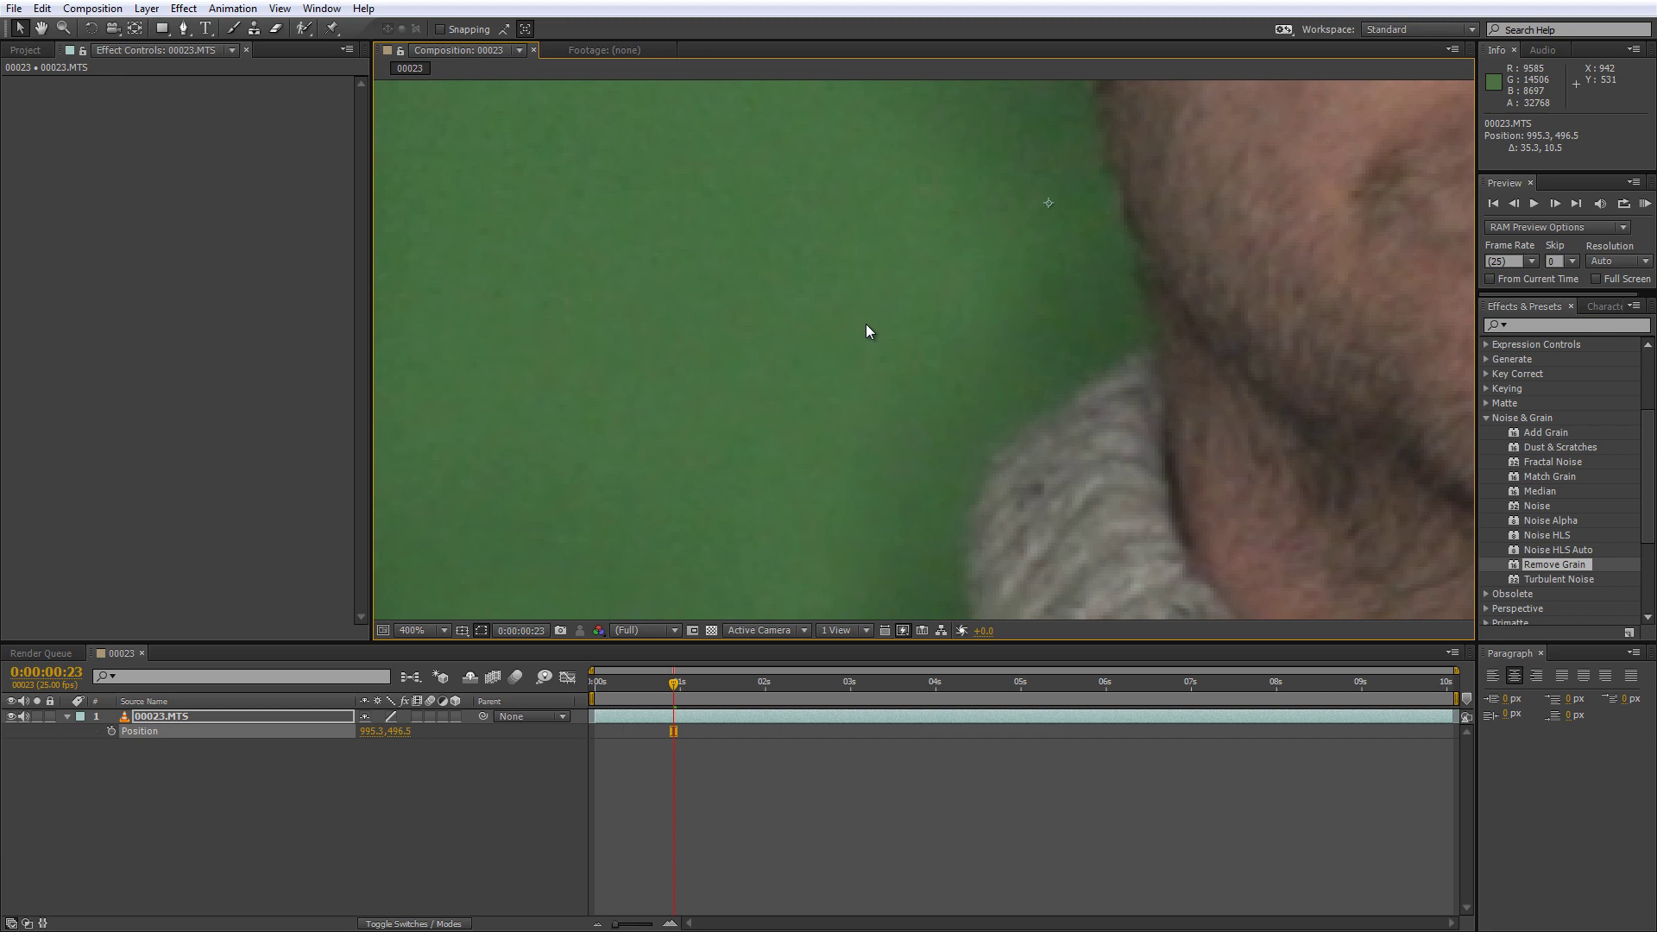
pyautogui.scroll(-4, 866, 324)
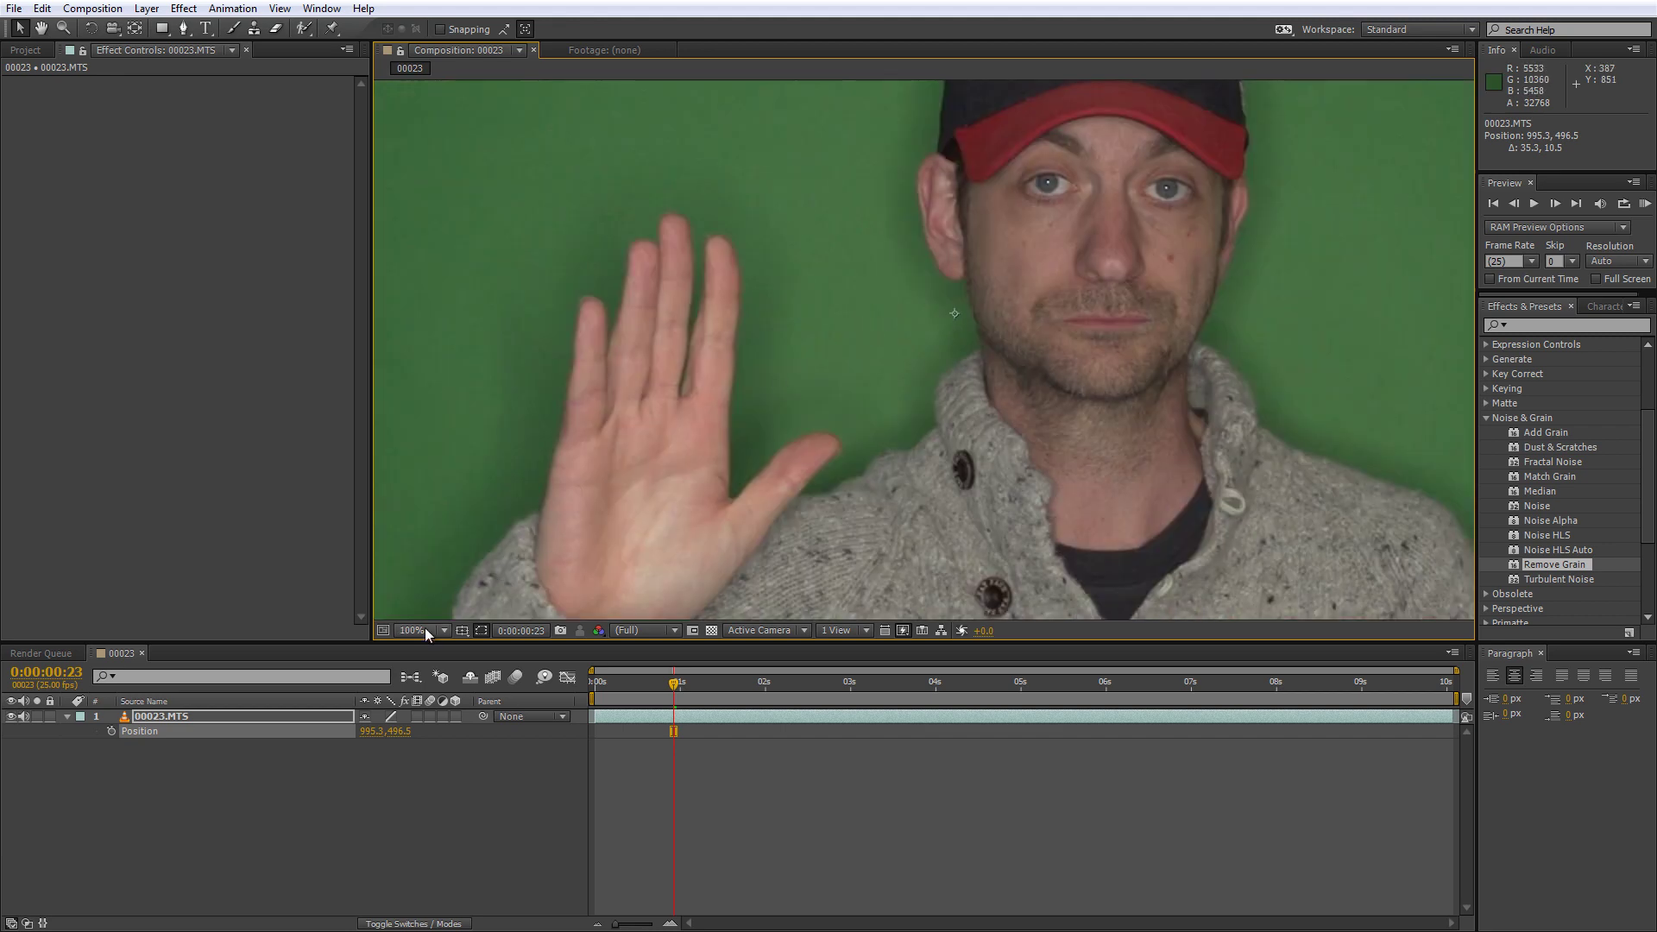
pyautogui.click(424, 629)
pyautogui.click(448, 337)
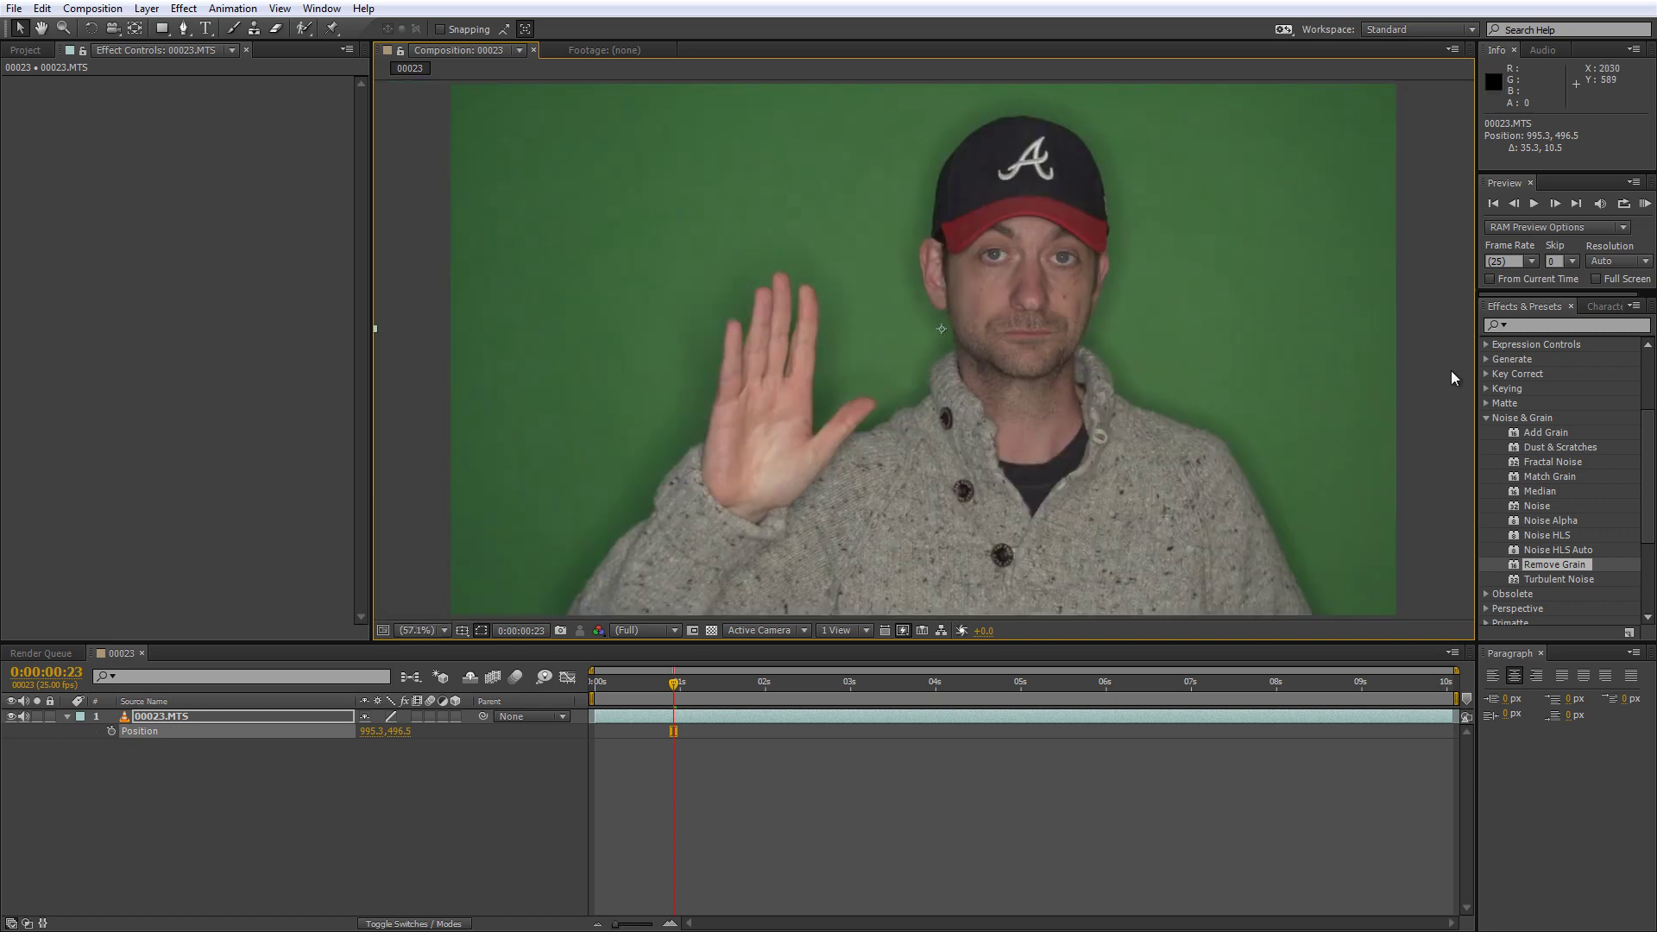
pyautogui.click(1529, 326)
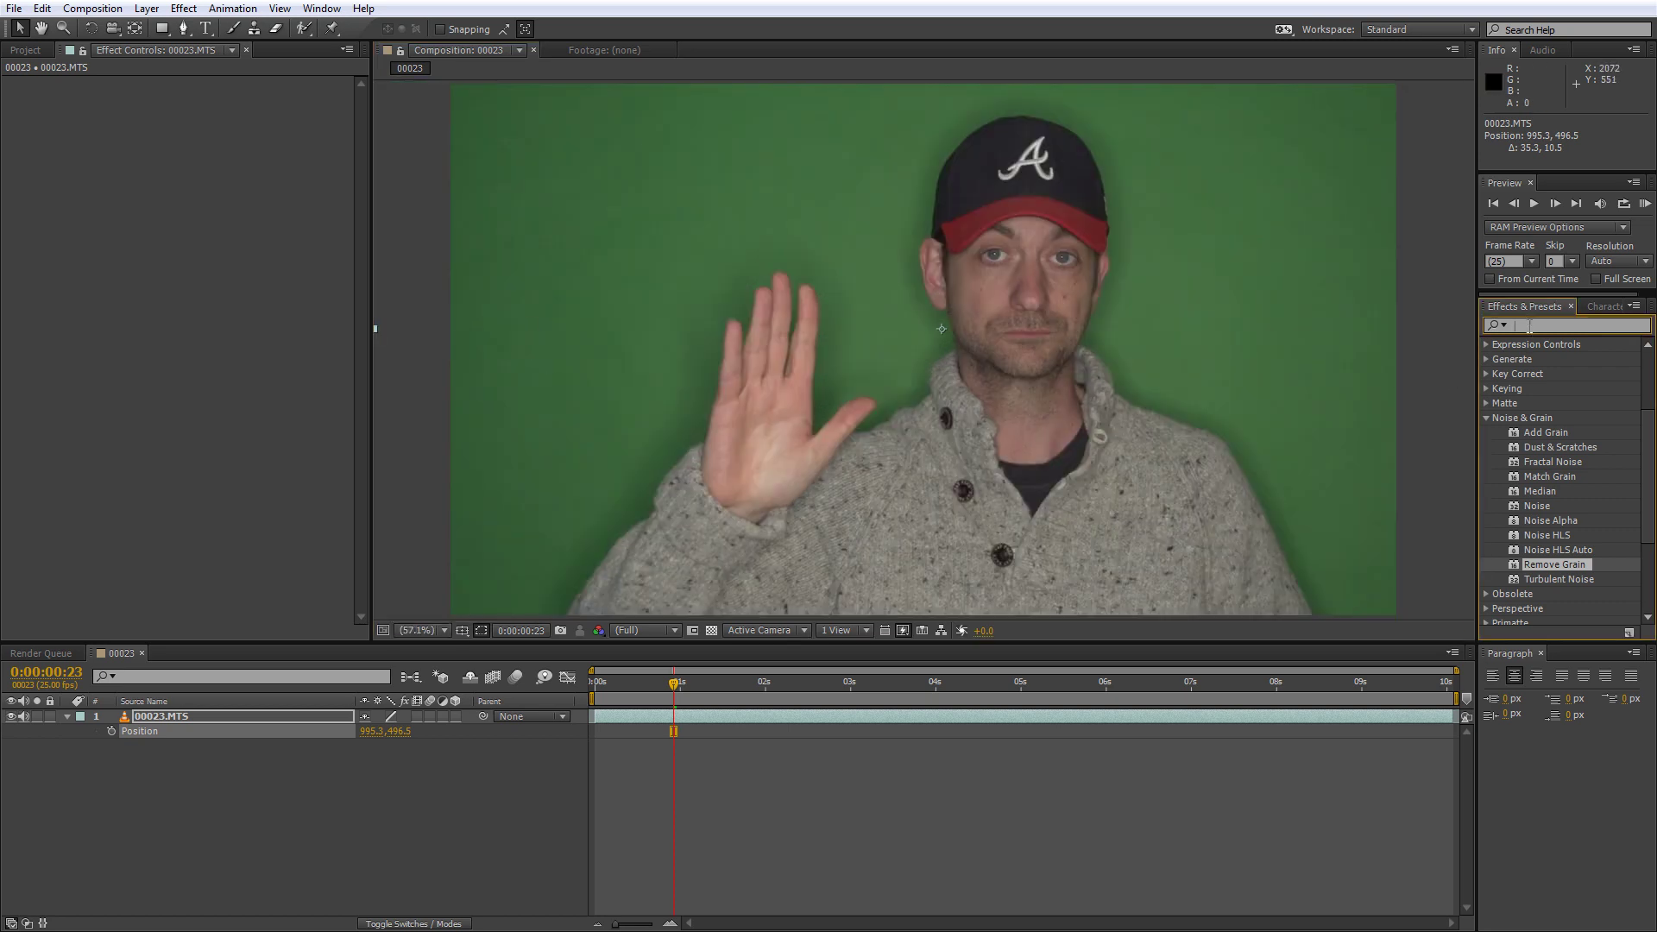
# Search 'sele' and apply Selective Color to the 00023.MTS footage layer
pyautogui.write('sel')
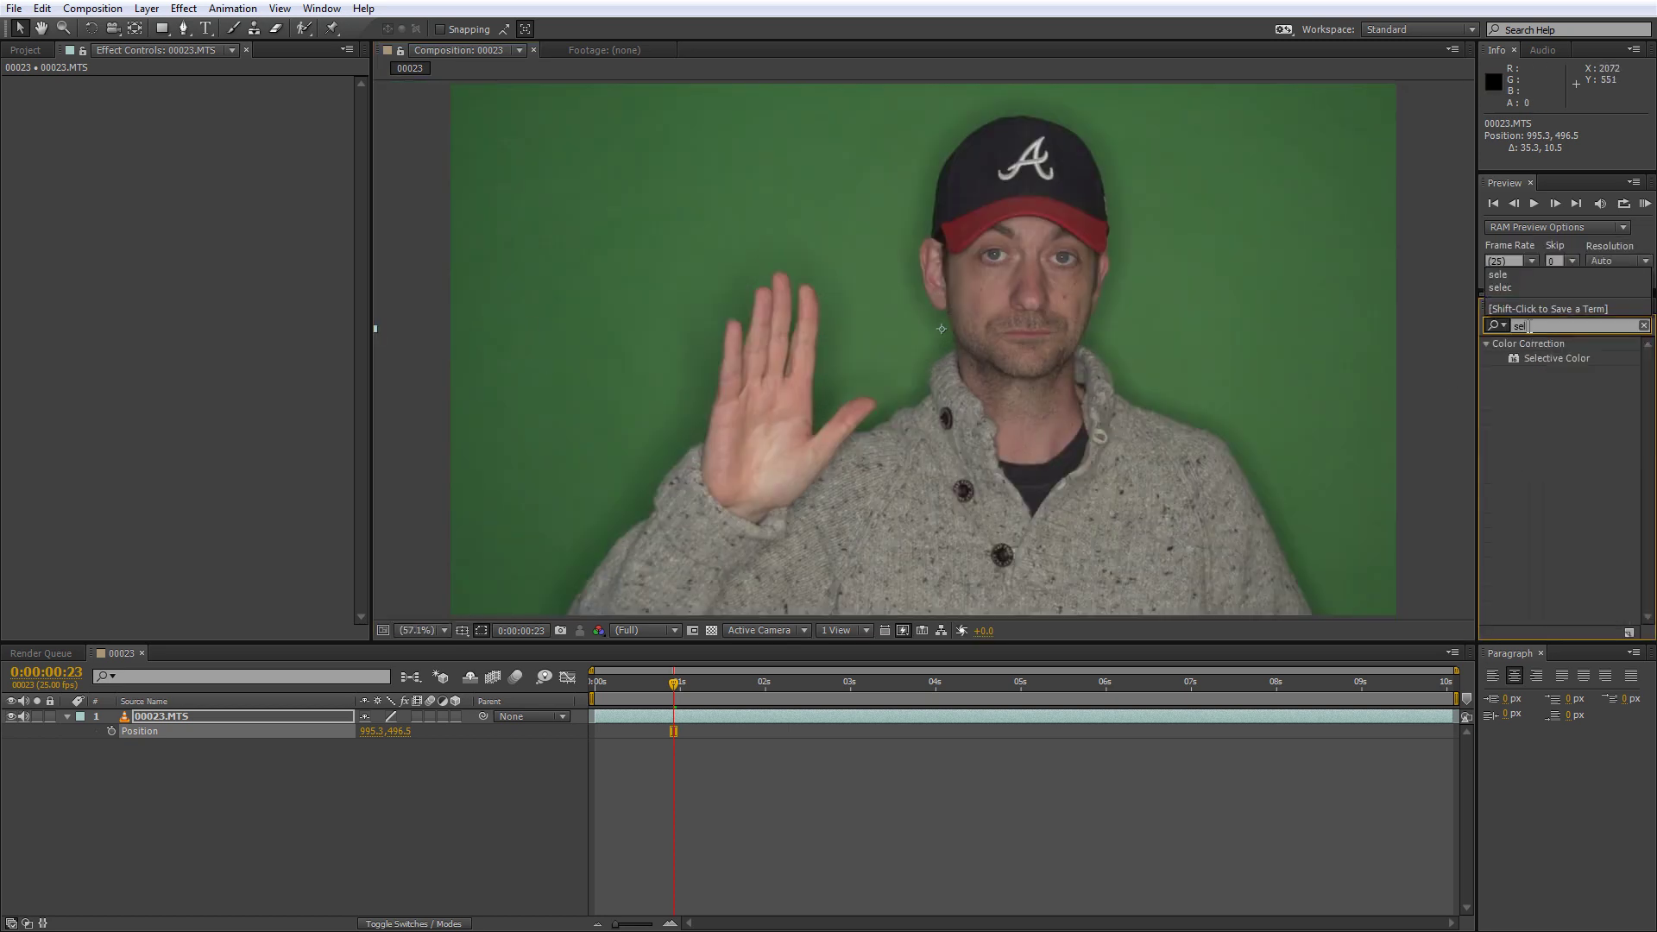
pyautogui.write('e')
pyautogui.click(1558, 359)
pyautogui.moveTo(1559, 362); pyautogui.dragTo(1131, 392)
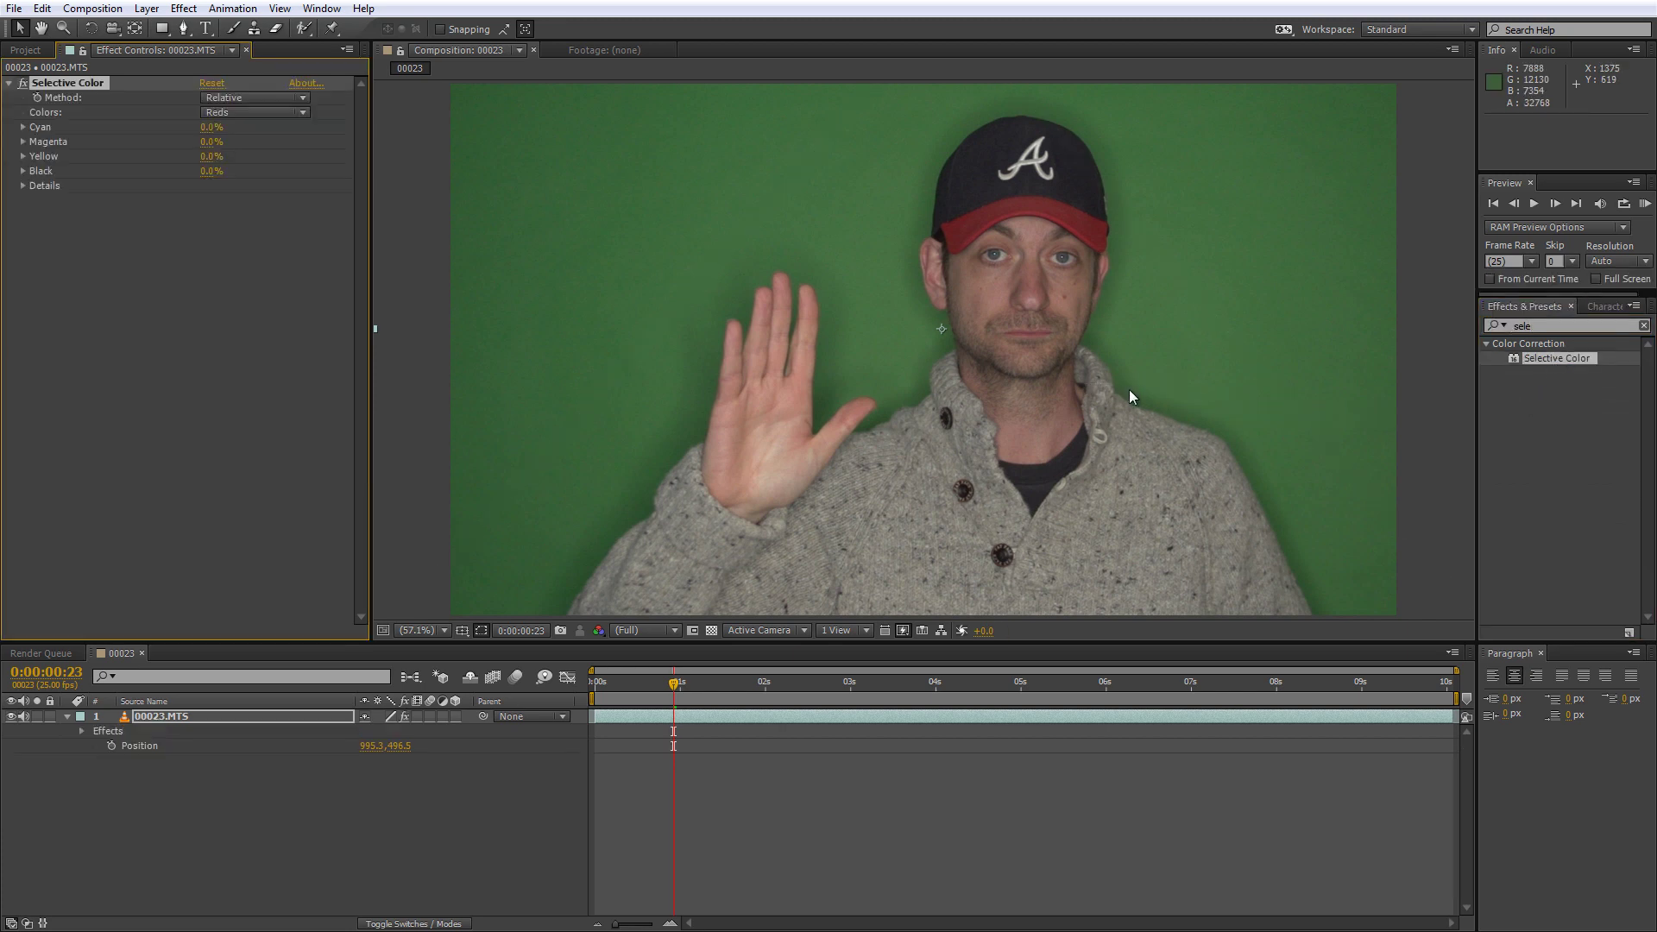
pyautogui.click(265, 281)
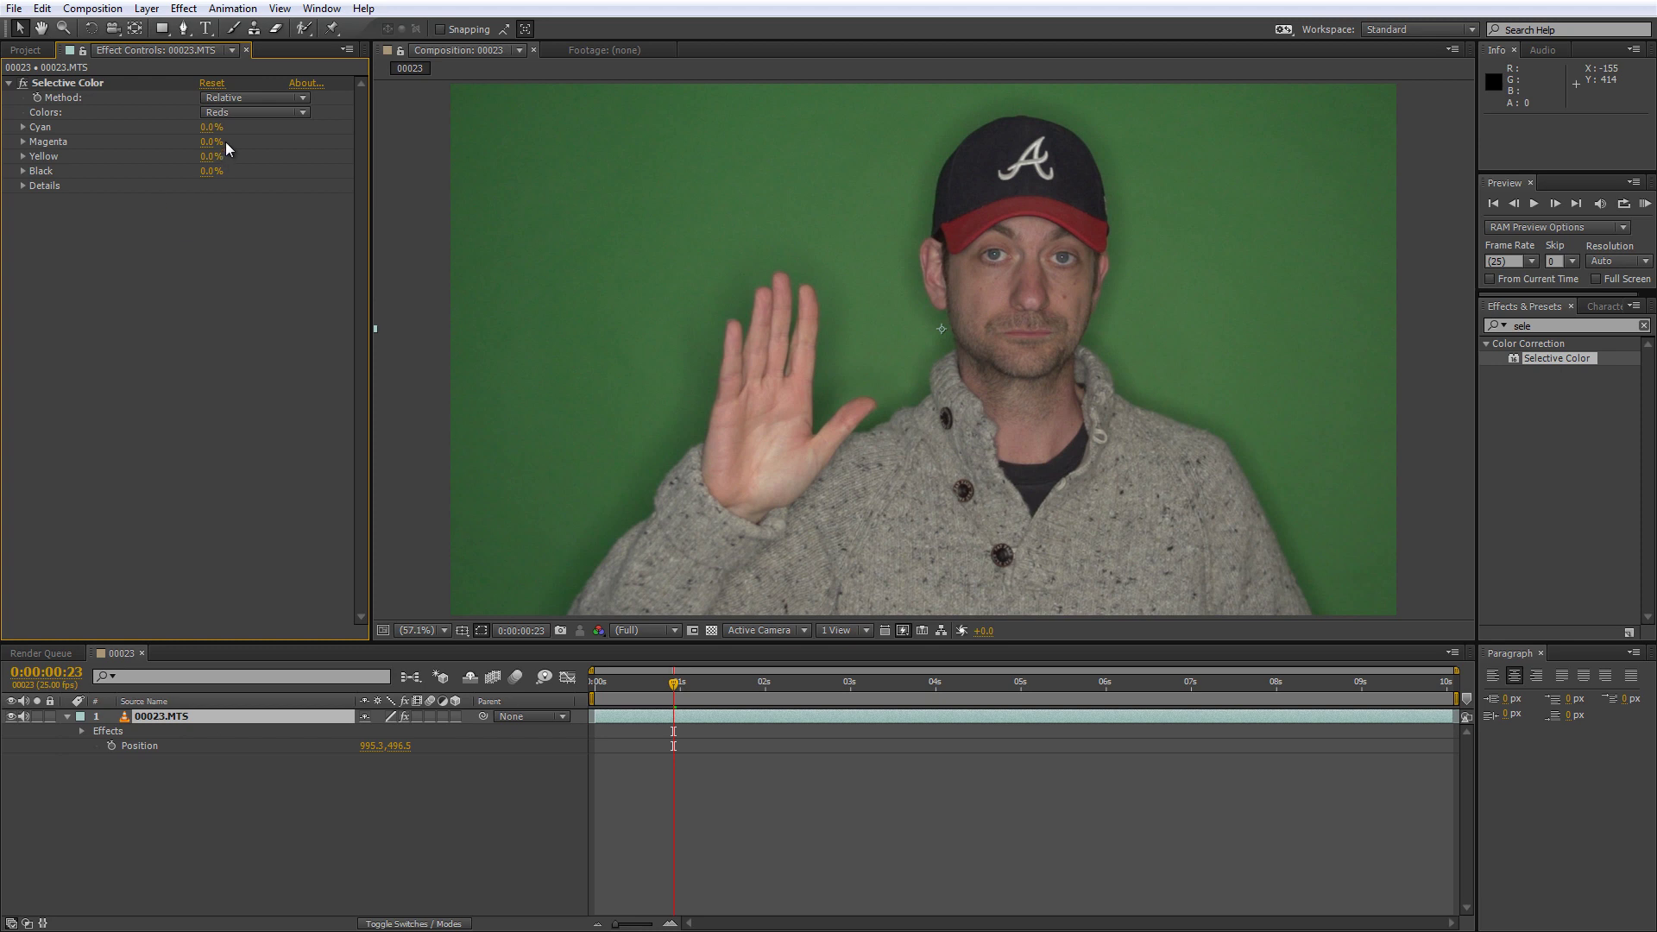
# Target the Greens range in Selective Color, with Cyan 100% and Magenta -100%
pyautogui.click(250, 112)
pyautogui.click(250, 170)
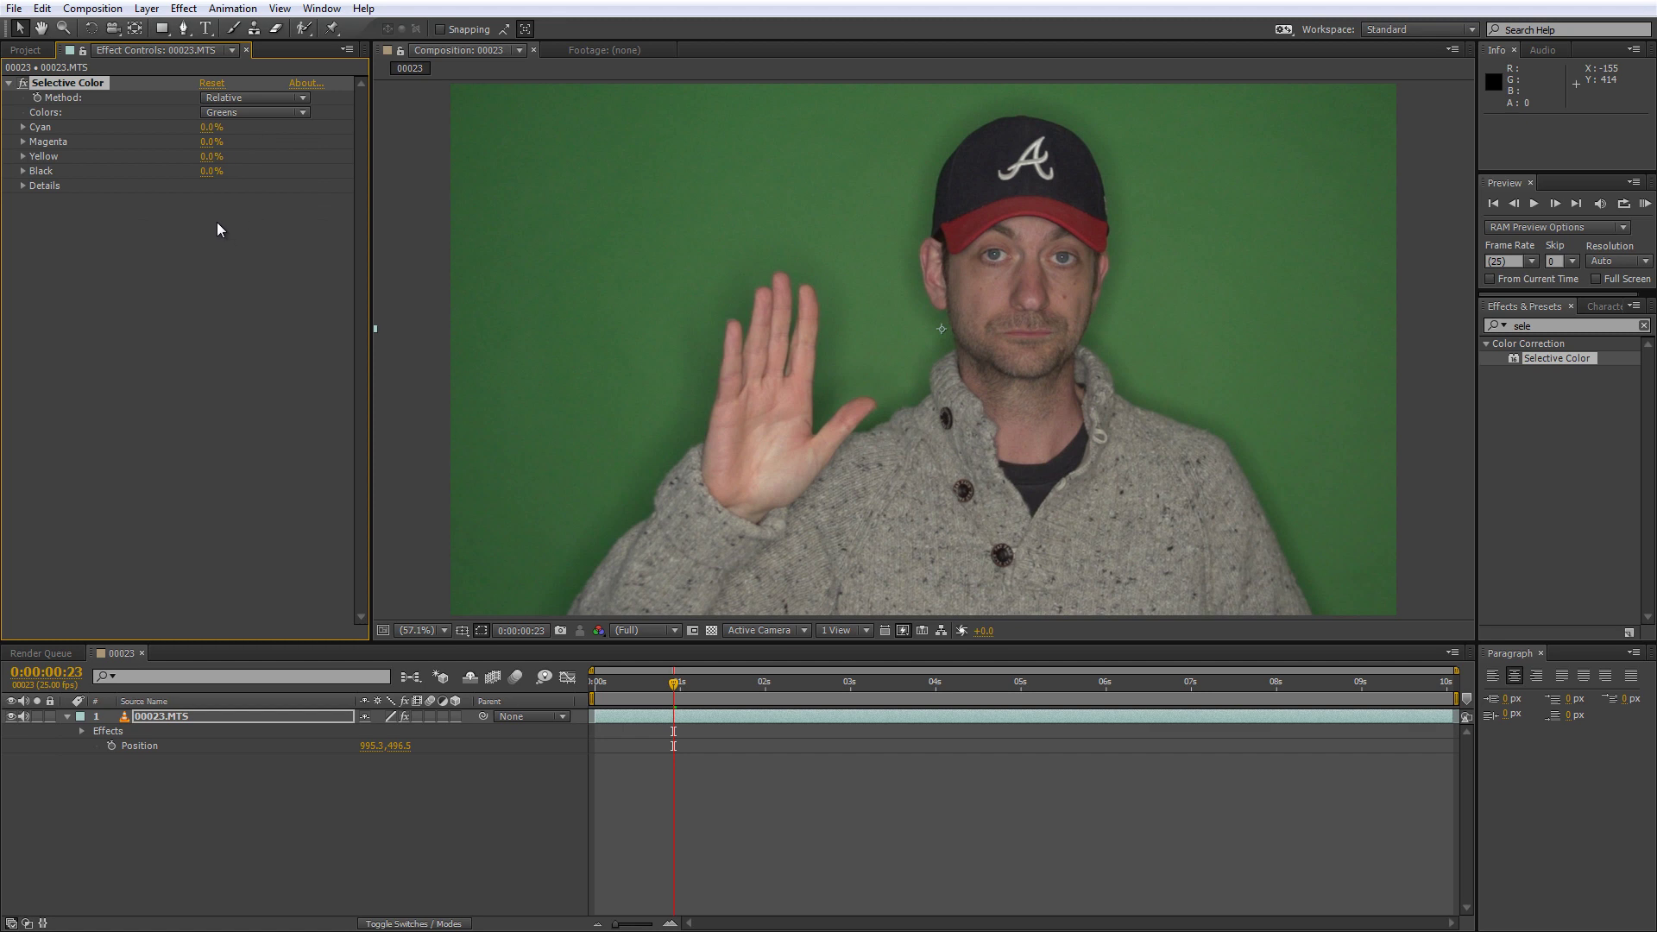
pyautogui.moveTo(211, 127); pyautogui.dragTo(106, 155)
pyautogui.click(127, 280)
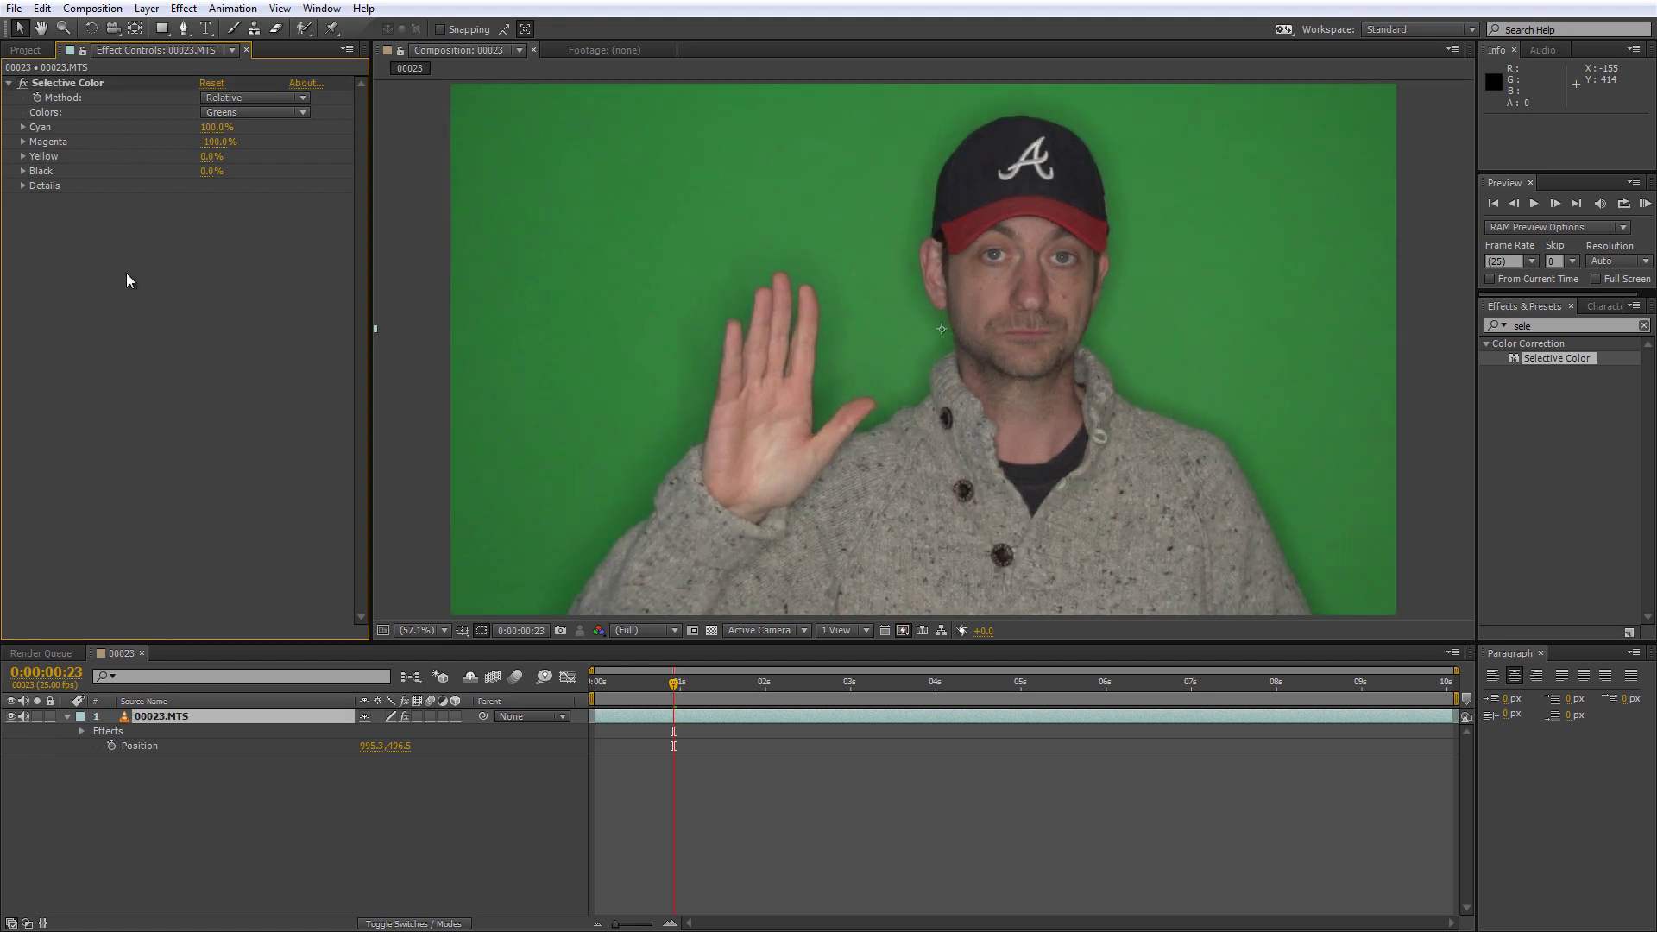
# Compare Selective Color off and on, then set the Greens Black amount to 50%
pyautogui.click(24, 83)
pyautogui.click(24, 83)
pyautogui.click(24, 83)
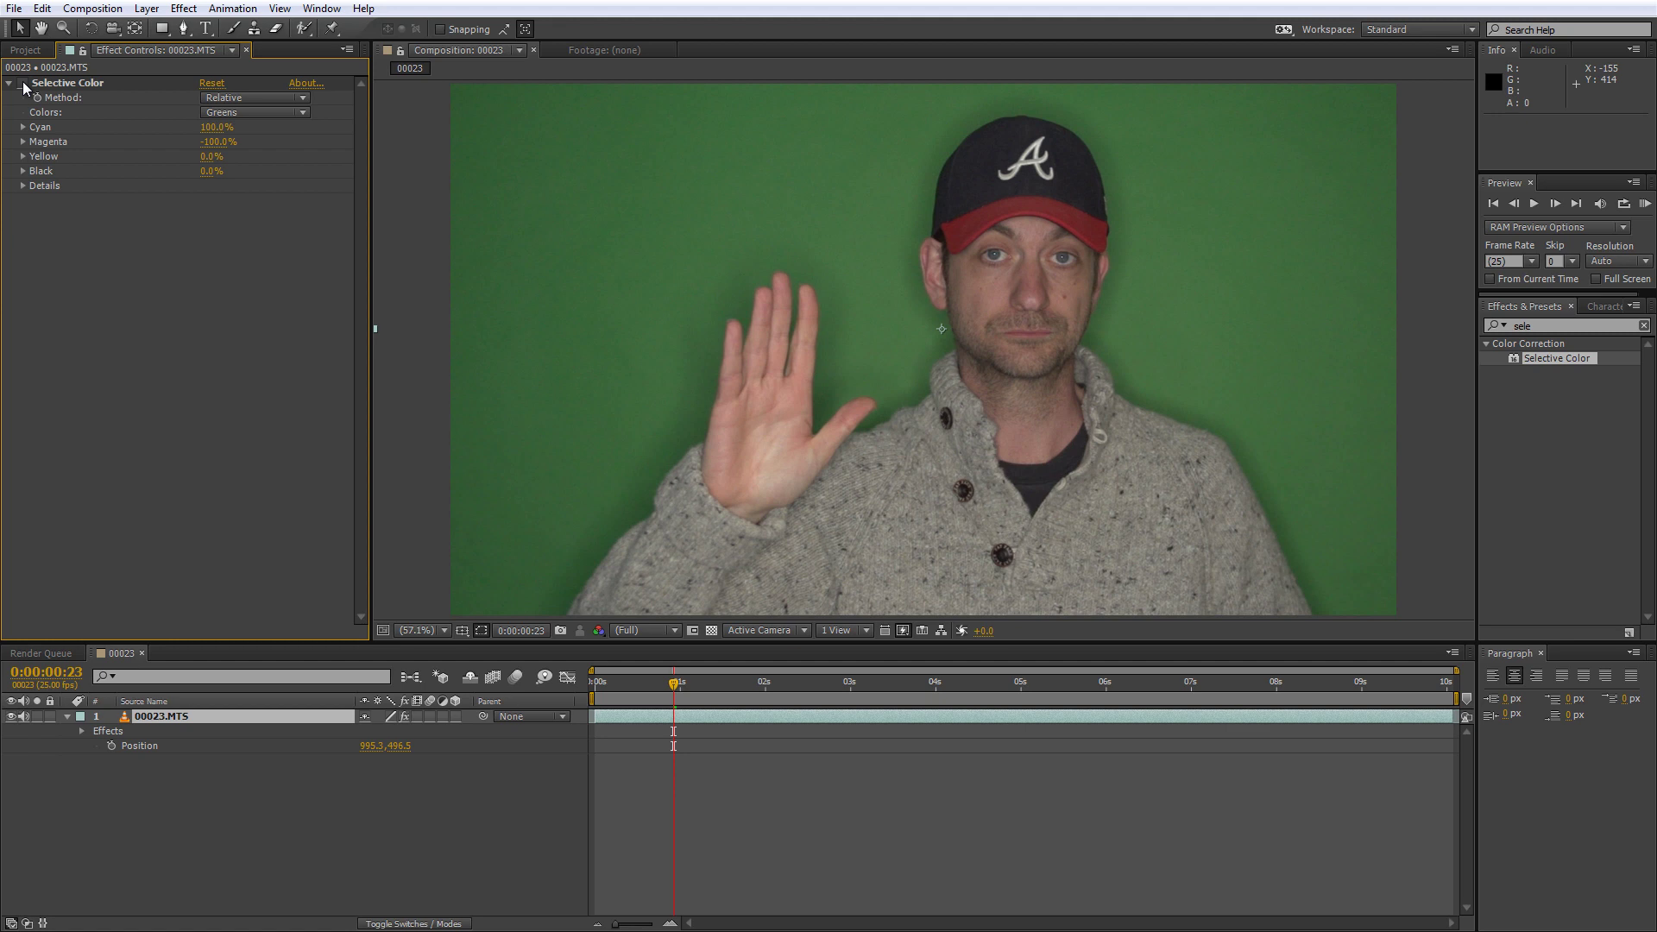
pyautogui.click(24, 83)
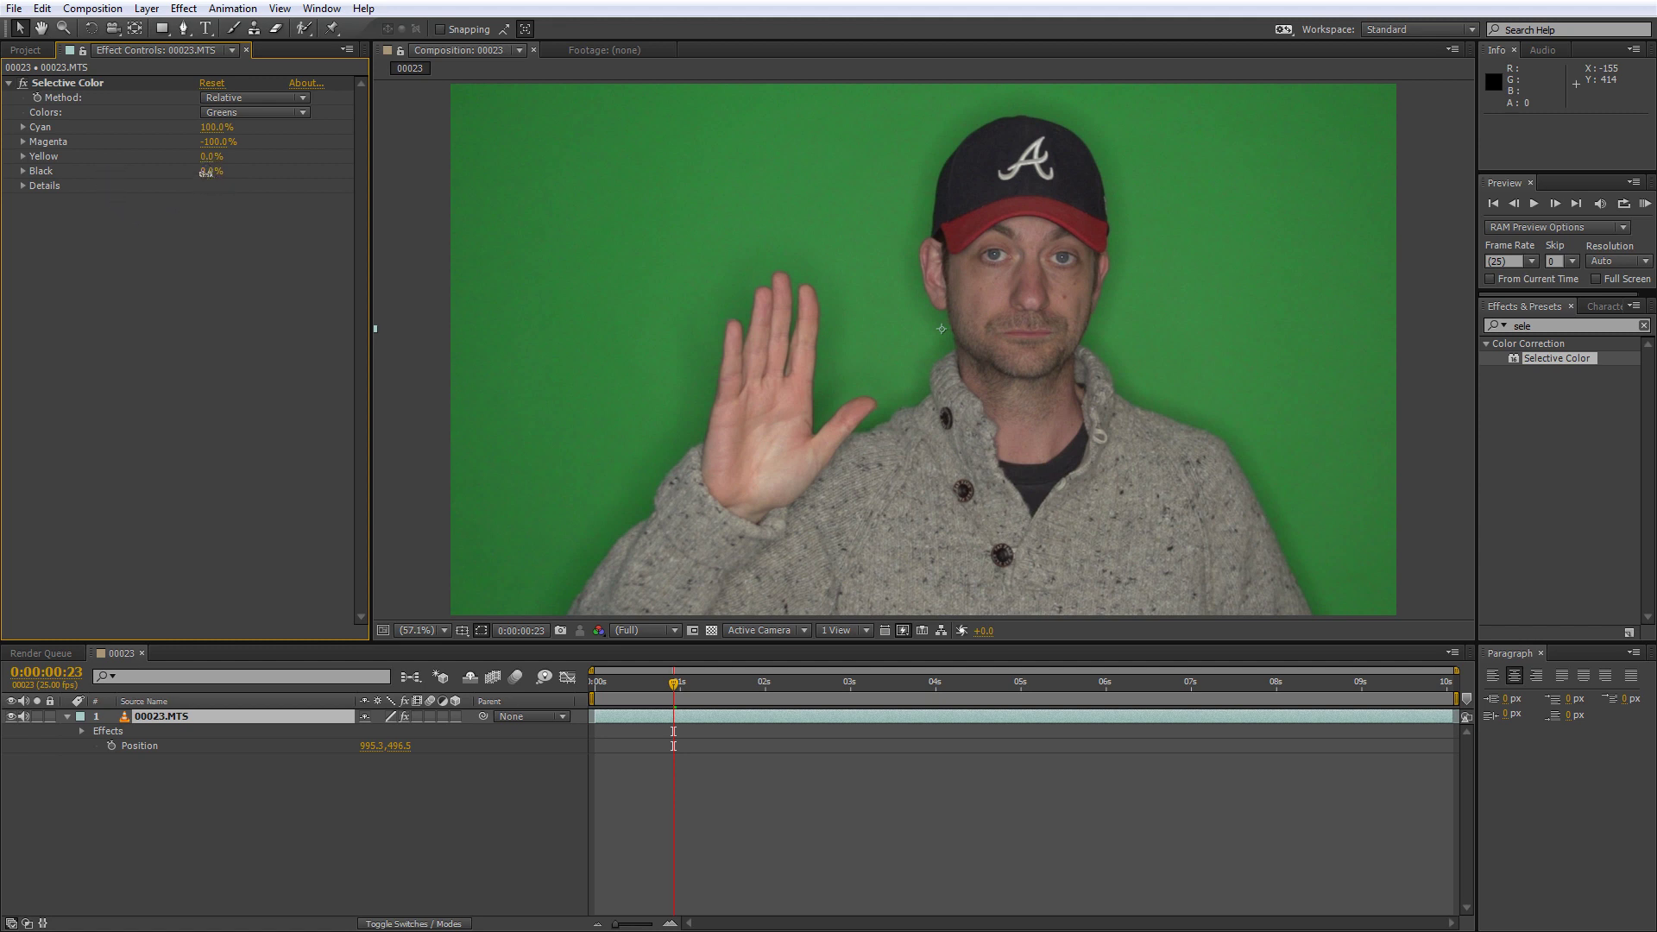
pyautogui.moveTo(207, 180); pyautogui.dragTo(251, 171)
pyautogui.click(214, 239)
# Search 'channe' and apply Channel Blur to the 00023.MTS footage layer
pyautogui.click(1541, 325)
pyautogui.write('channe')
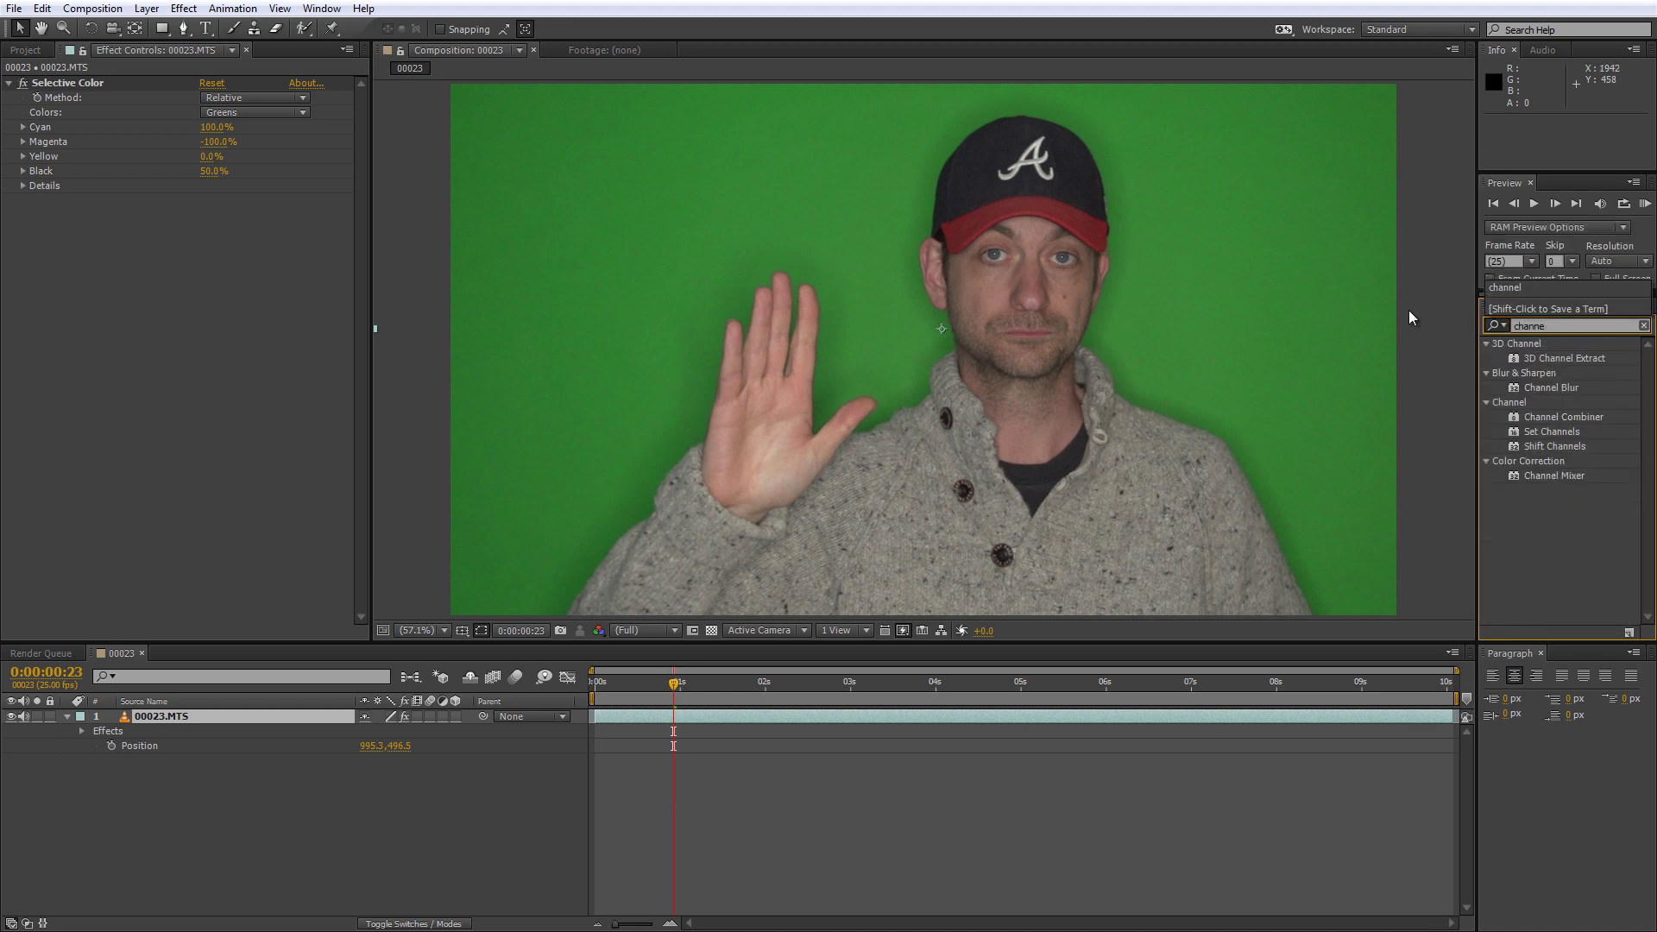
pyautogui.moveTo(1549, 388); pyautogui.dragTo(987, 365)
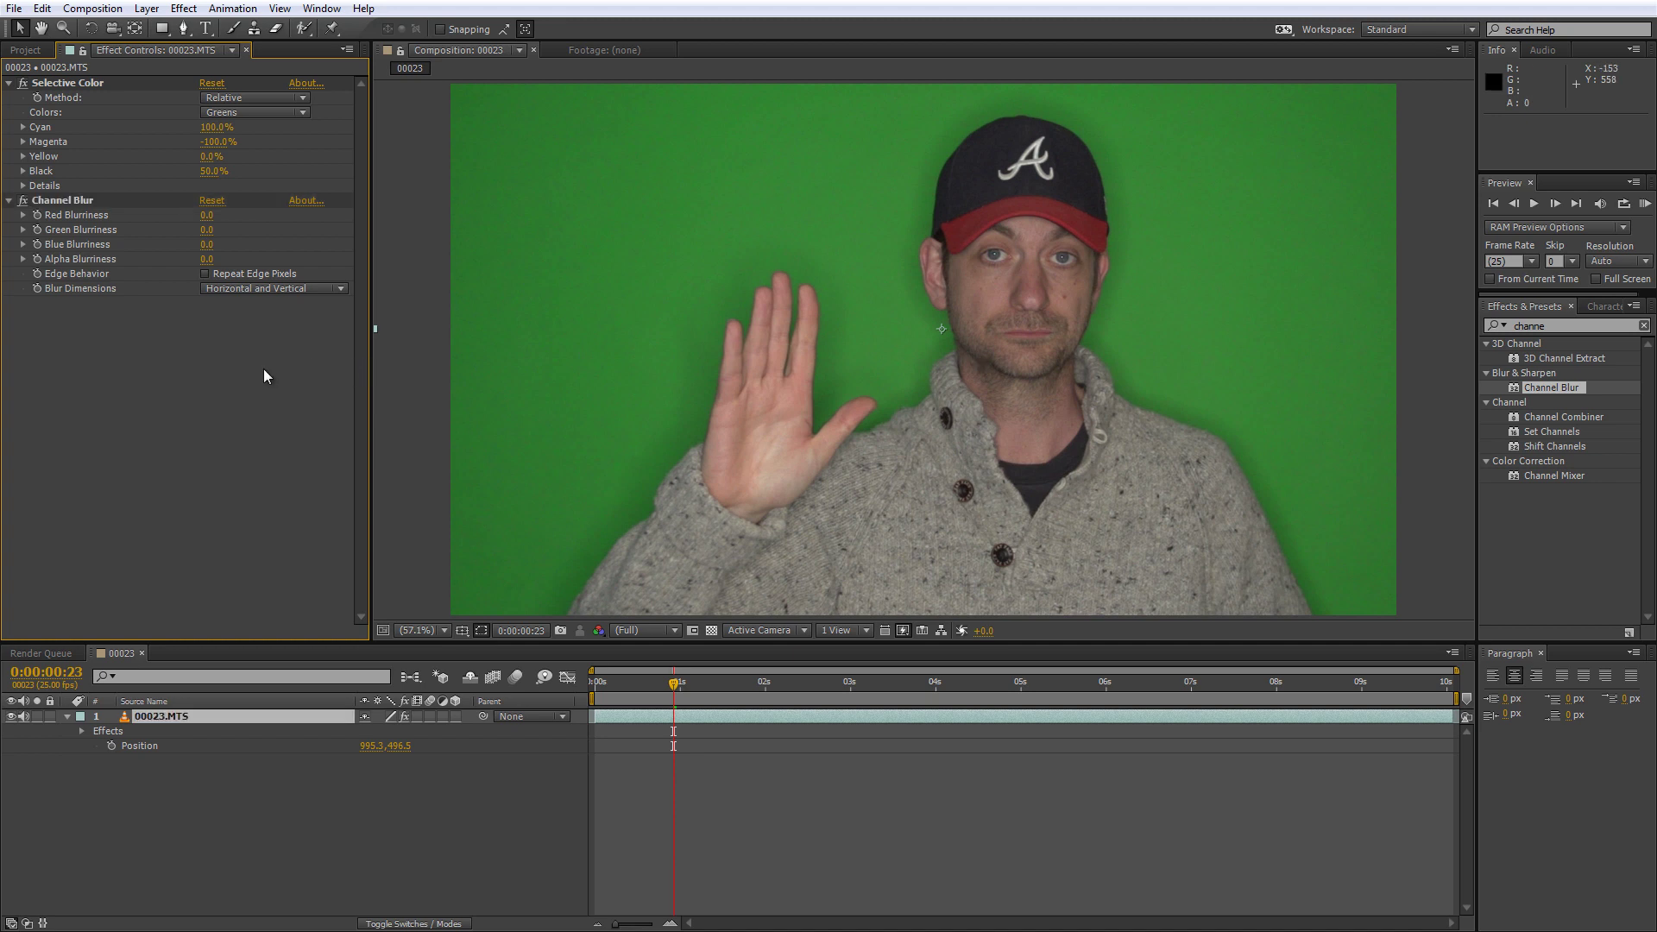
# Set Channel Blur to Green Blurriness 2, Repeat Edge Pixels on, Horizontal blur dimensions
pyautogui.click(208, 230)
pyautogui.write('2')
pyautogui.press('Return')
pyautogui.click(205, 274)
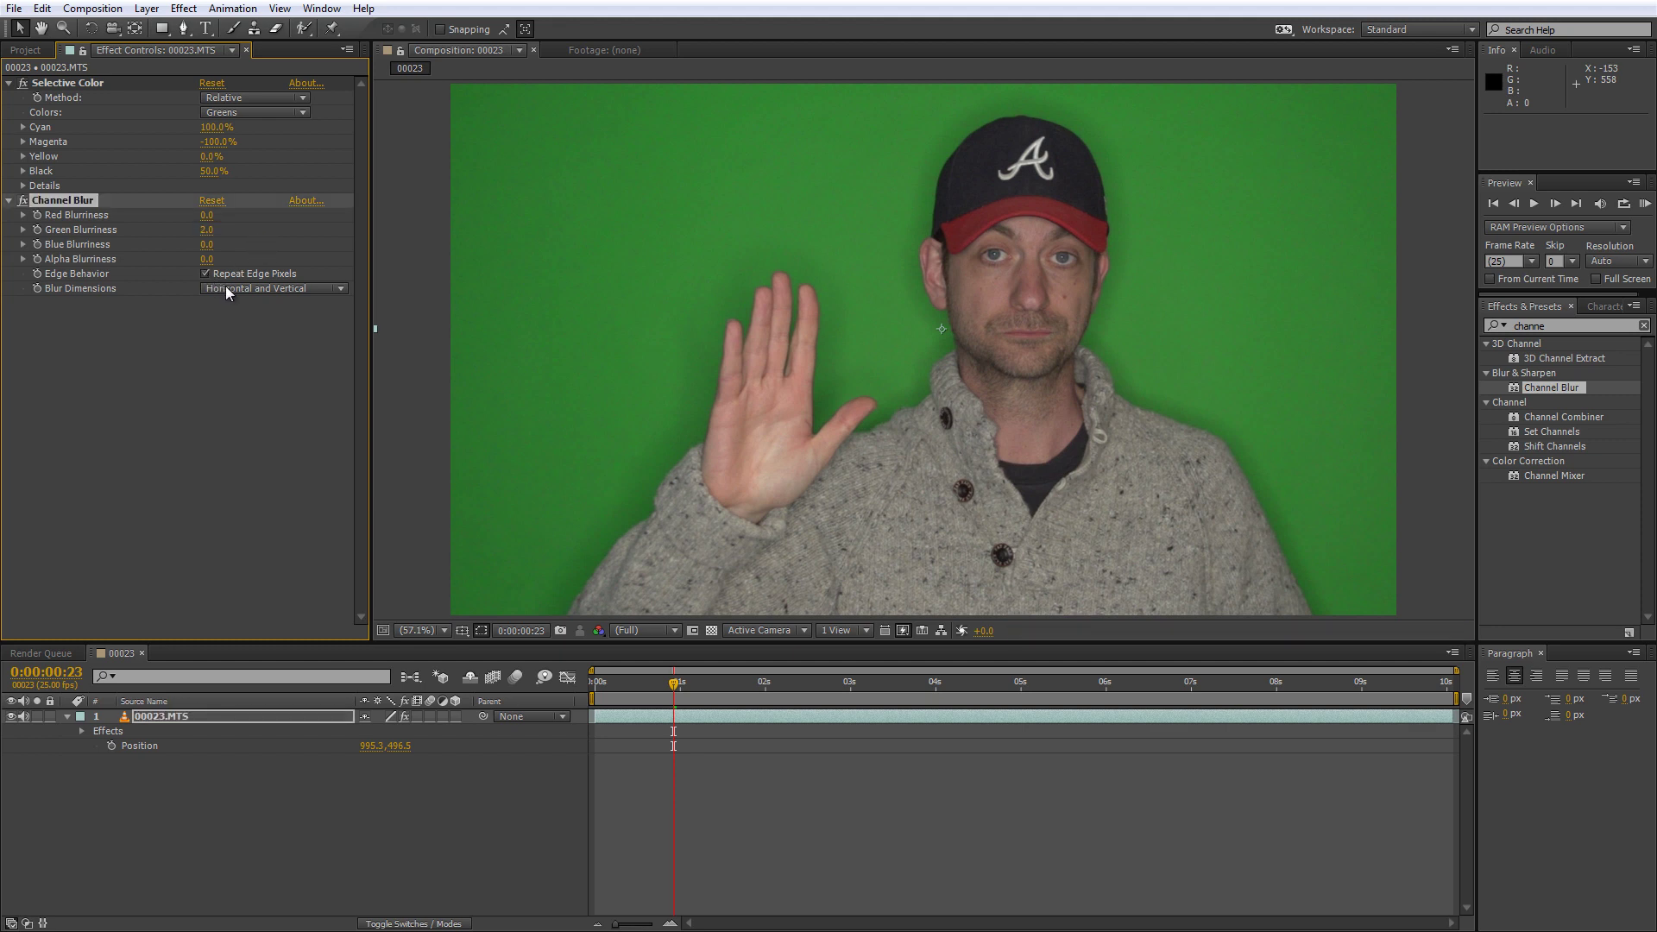
pyautogui.click(231, 290)
pyautogui.click(232, 331)
pyautogui.scroll(7, 841, 302)
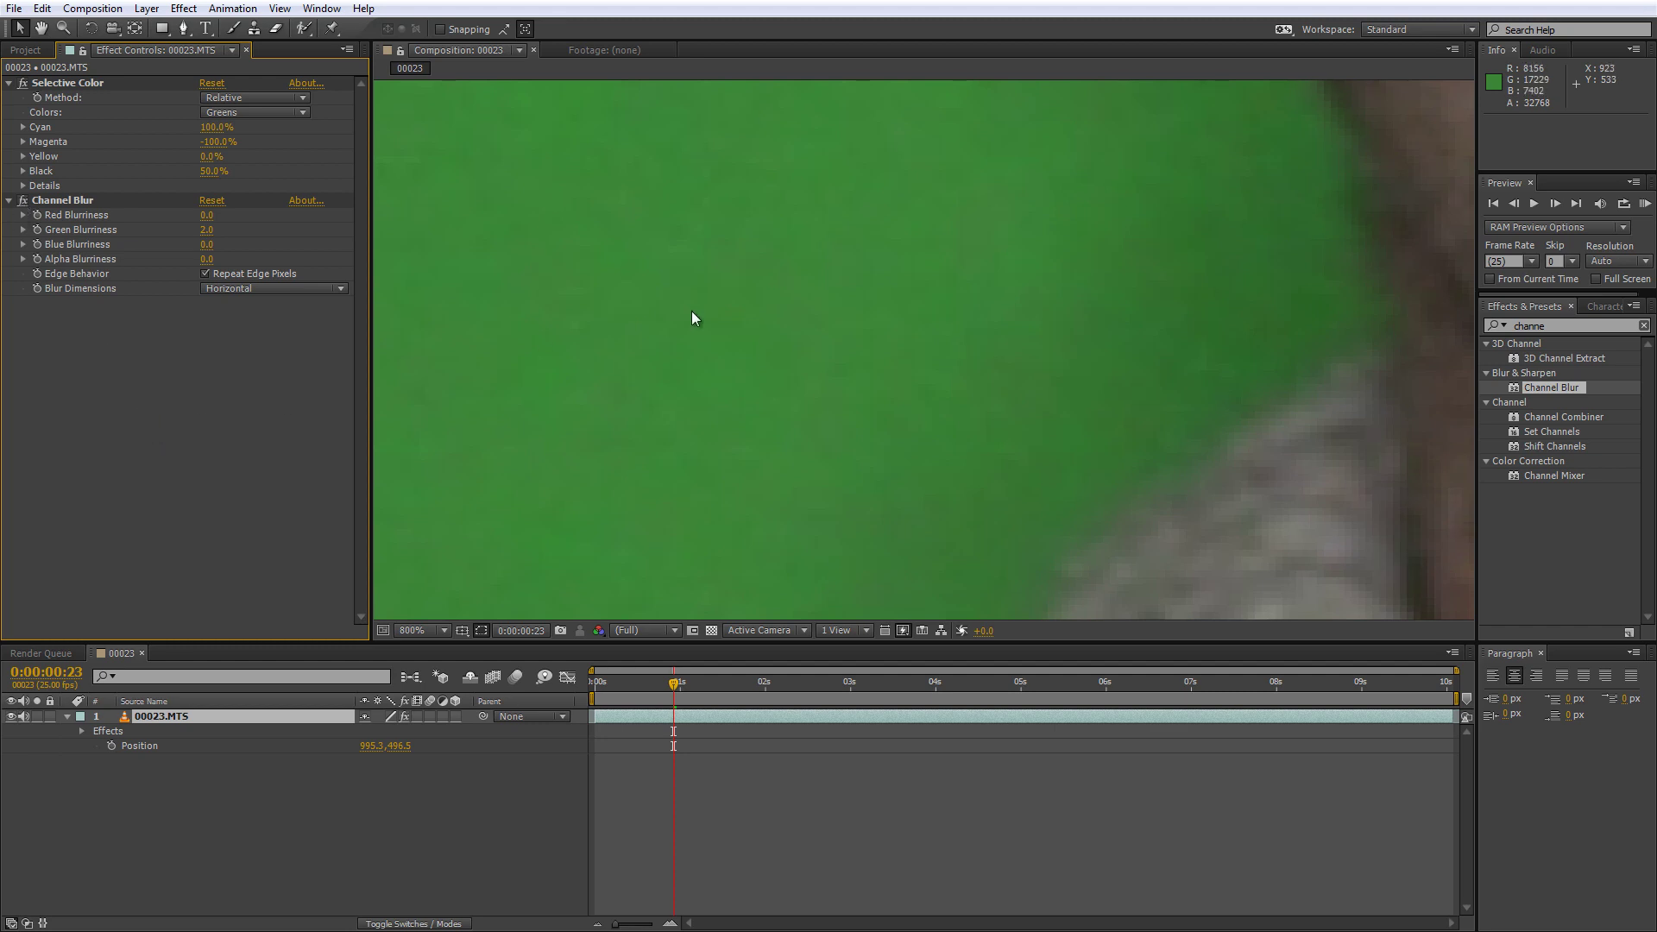
# Zoom the viewer back to 100% and re-enter Channel Blur's Green Blurriness as 2.0
pyautogui.scroll(-4, 691, 311)
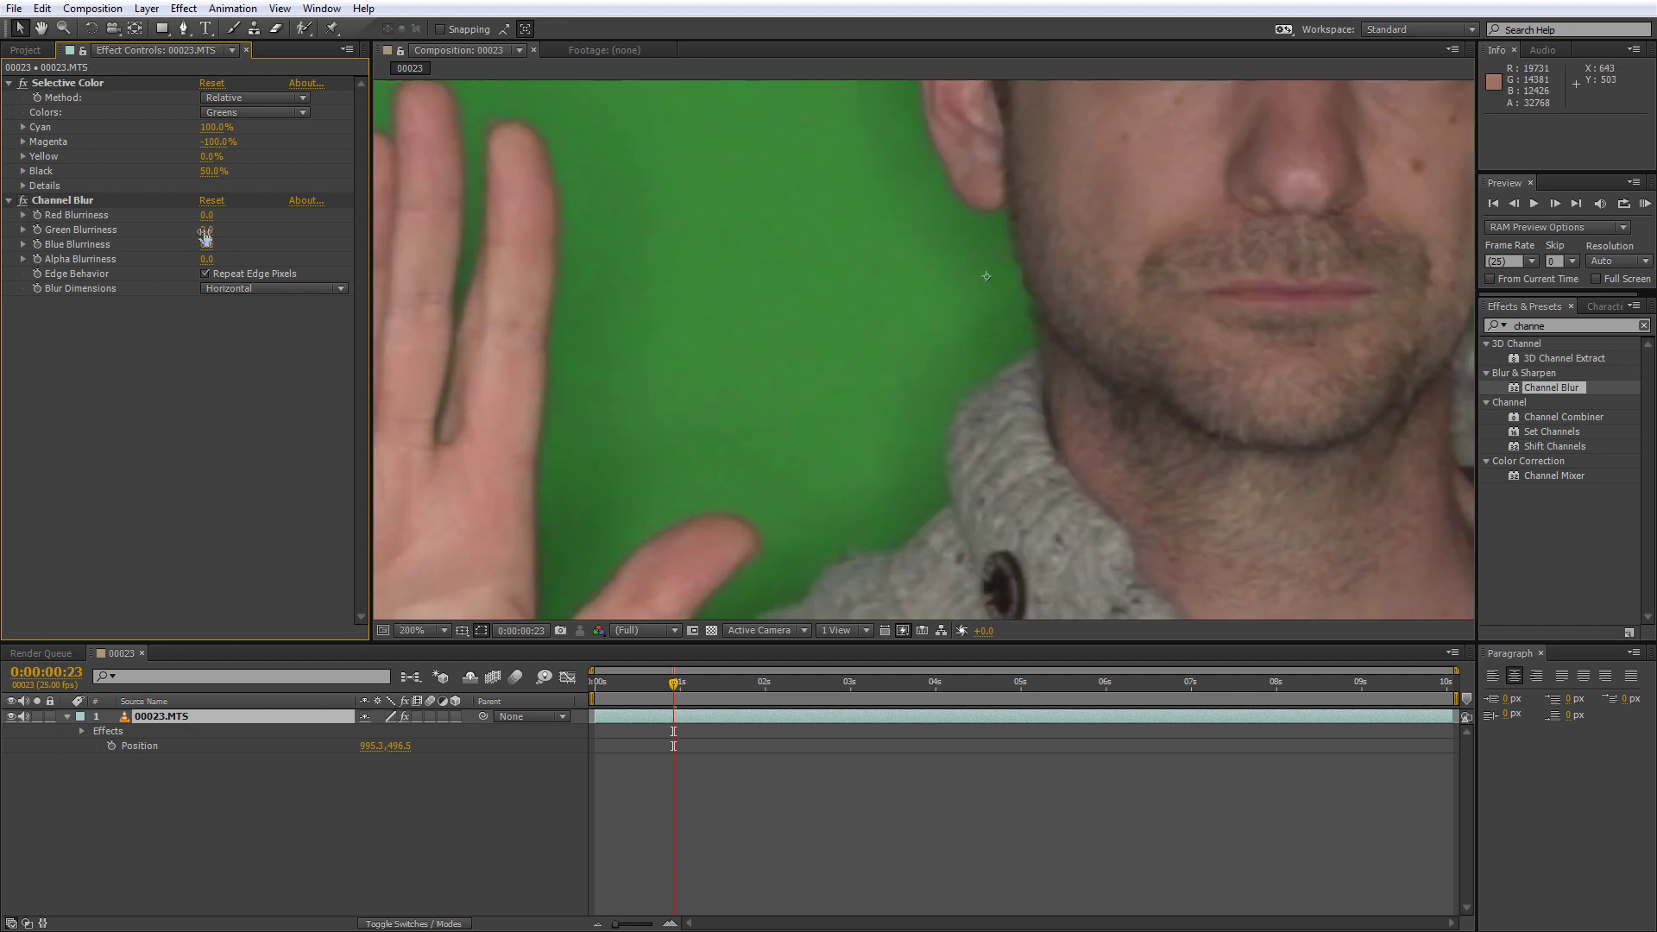
pyautogui.scroll(-1, 958, 257)
pyautogui.click(207, 231)
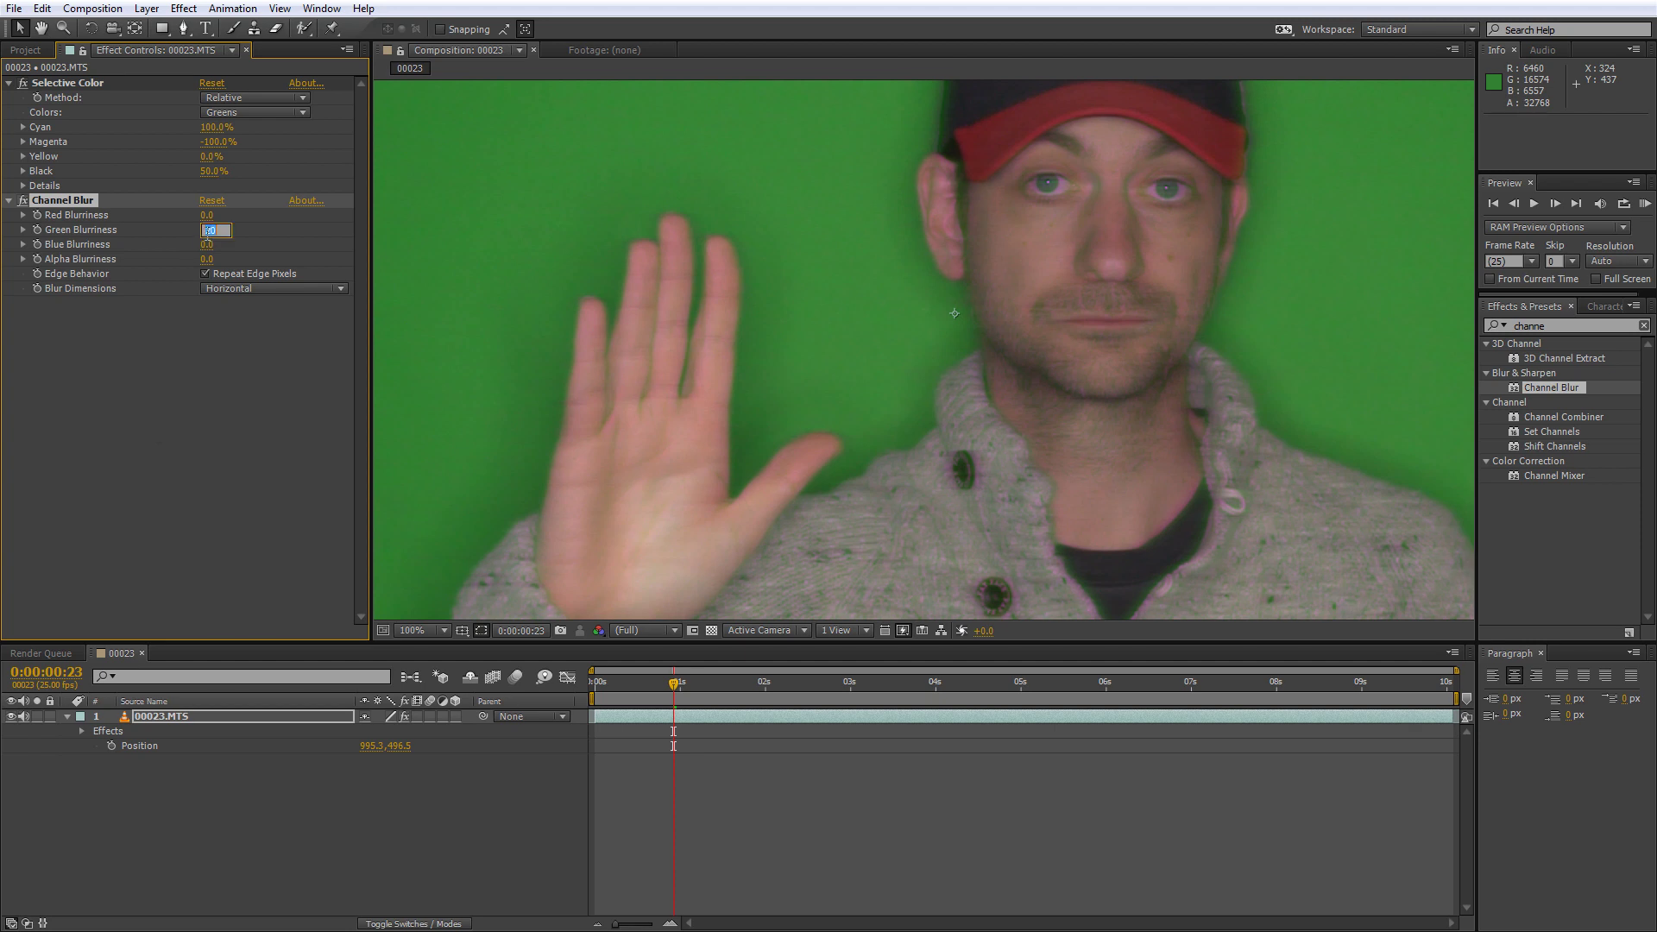
pyautogui.write('2')
pyautogui.press('Return')
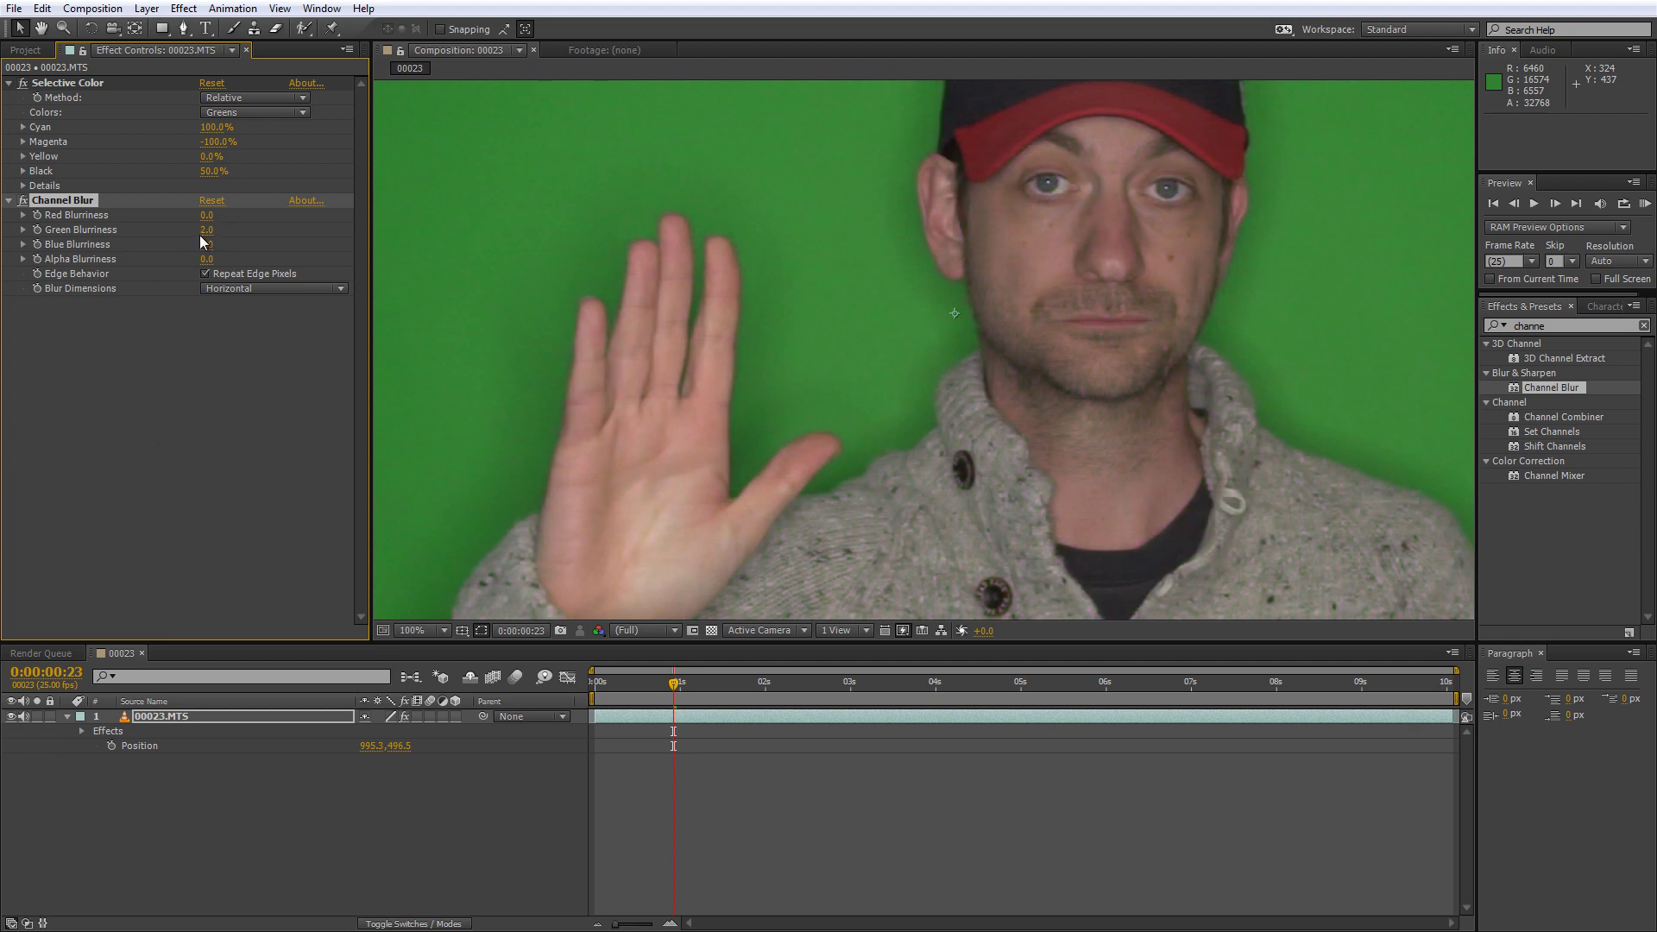
pyautogui.click(178, 408)
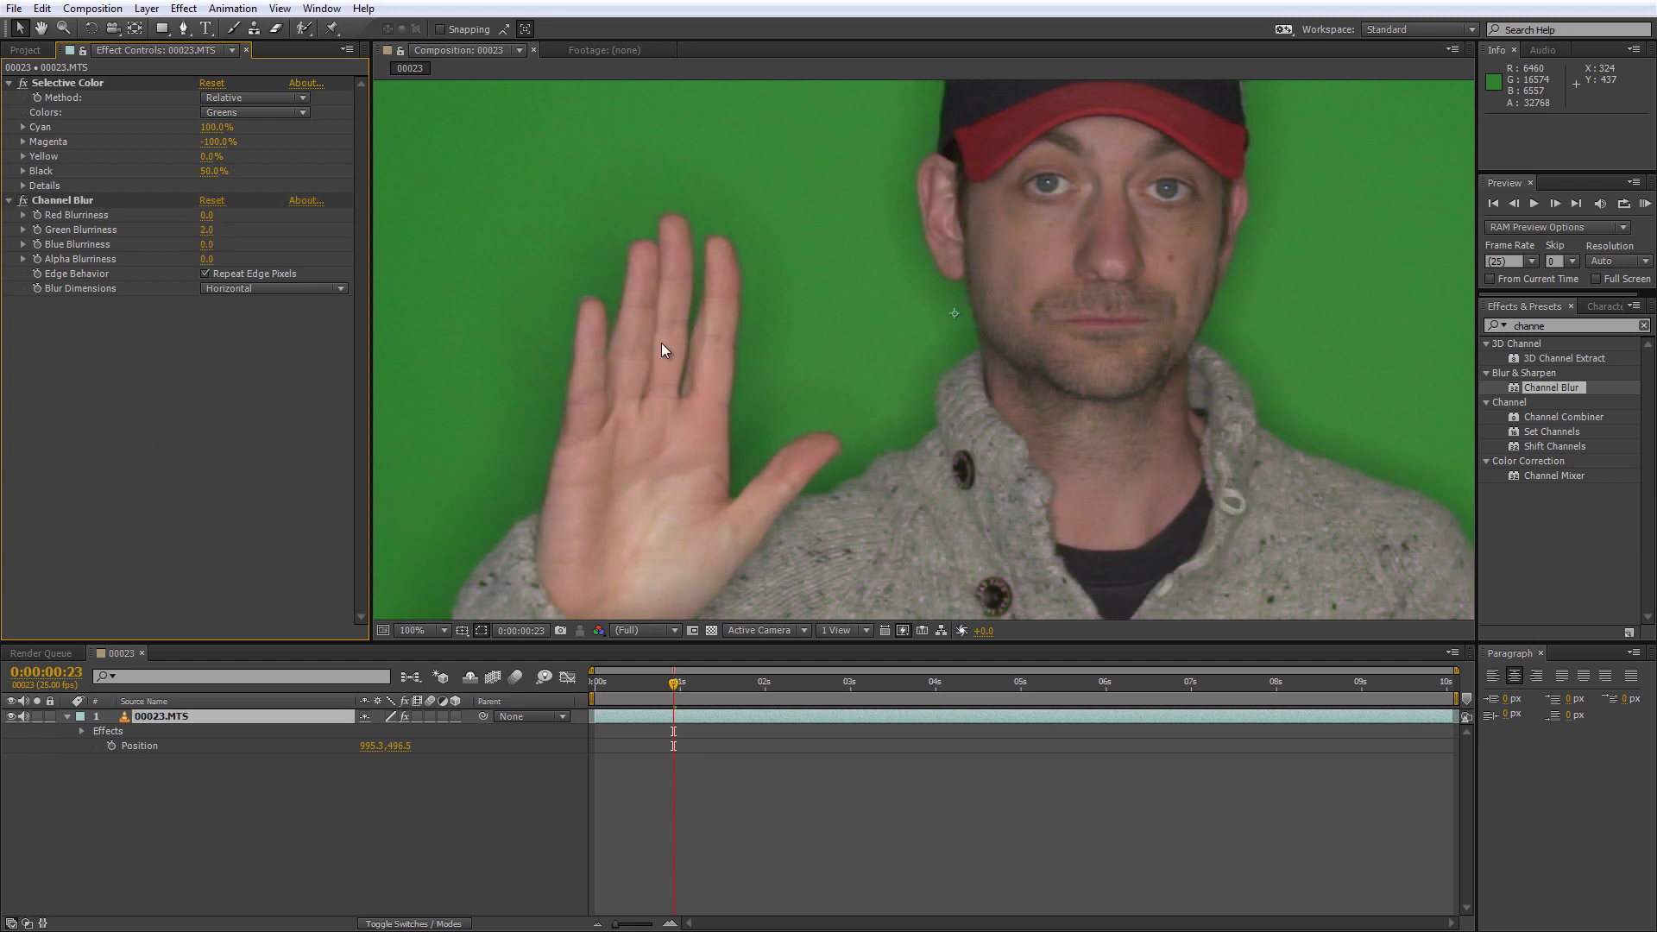
# Disable Channel Blur, then search 'remove' and apply Remove Grain to 00023.MTS
pyautogui.click(26, 201)
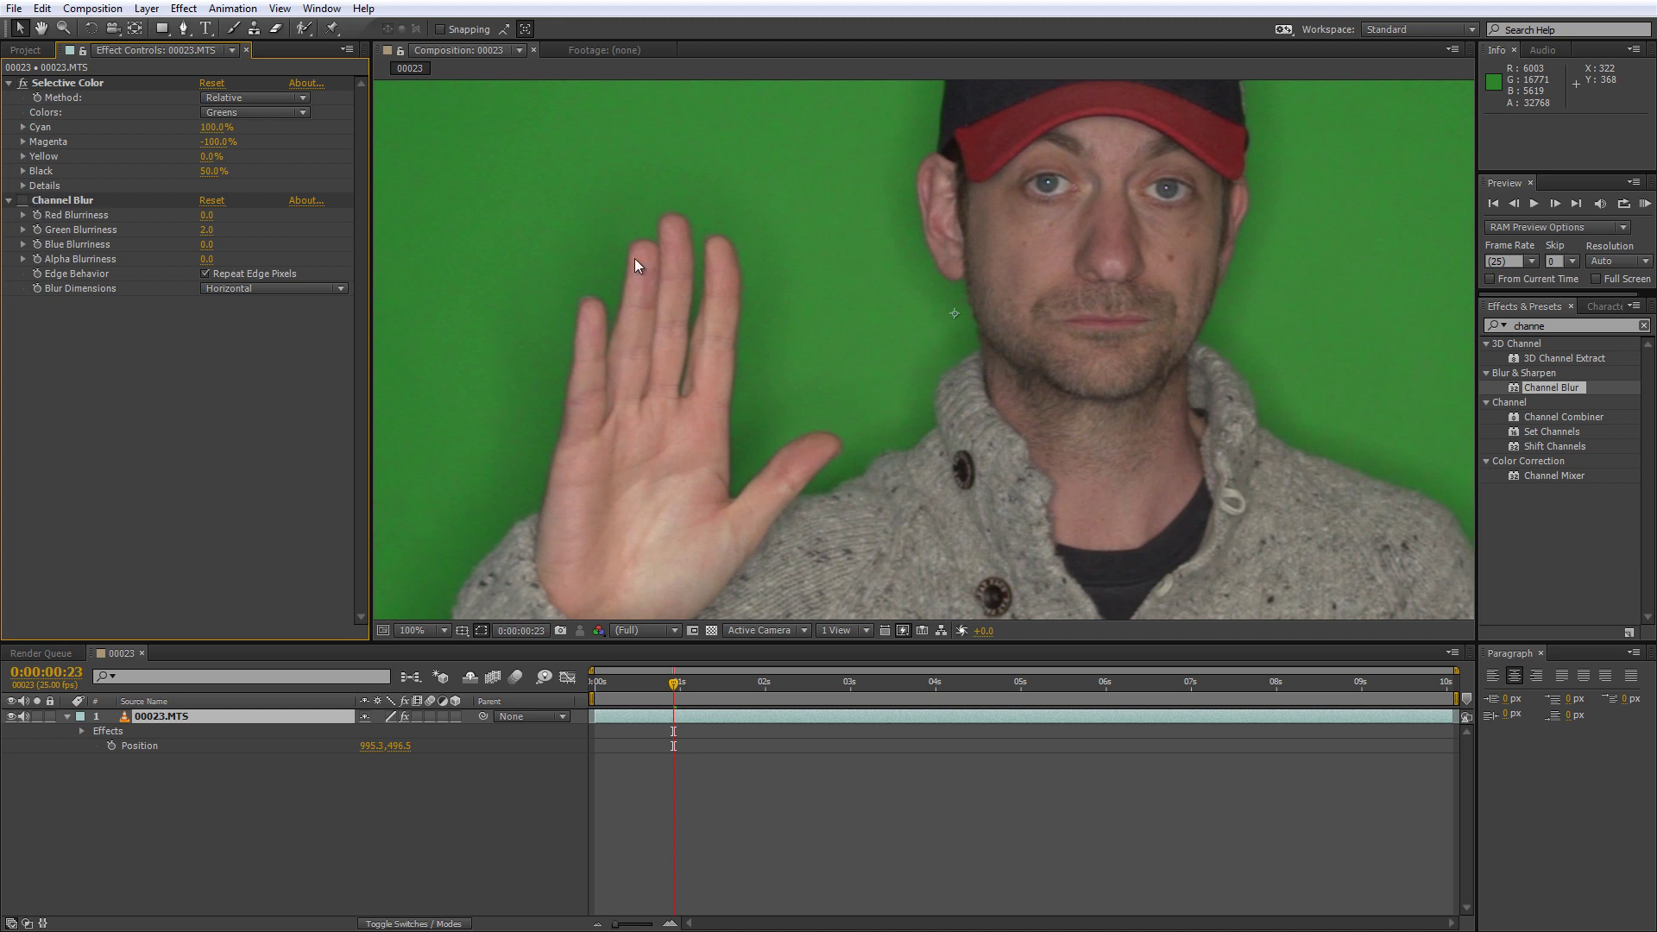
pyautogui.click(1544, 326)
pyautogui.write('rem')
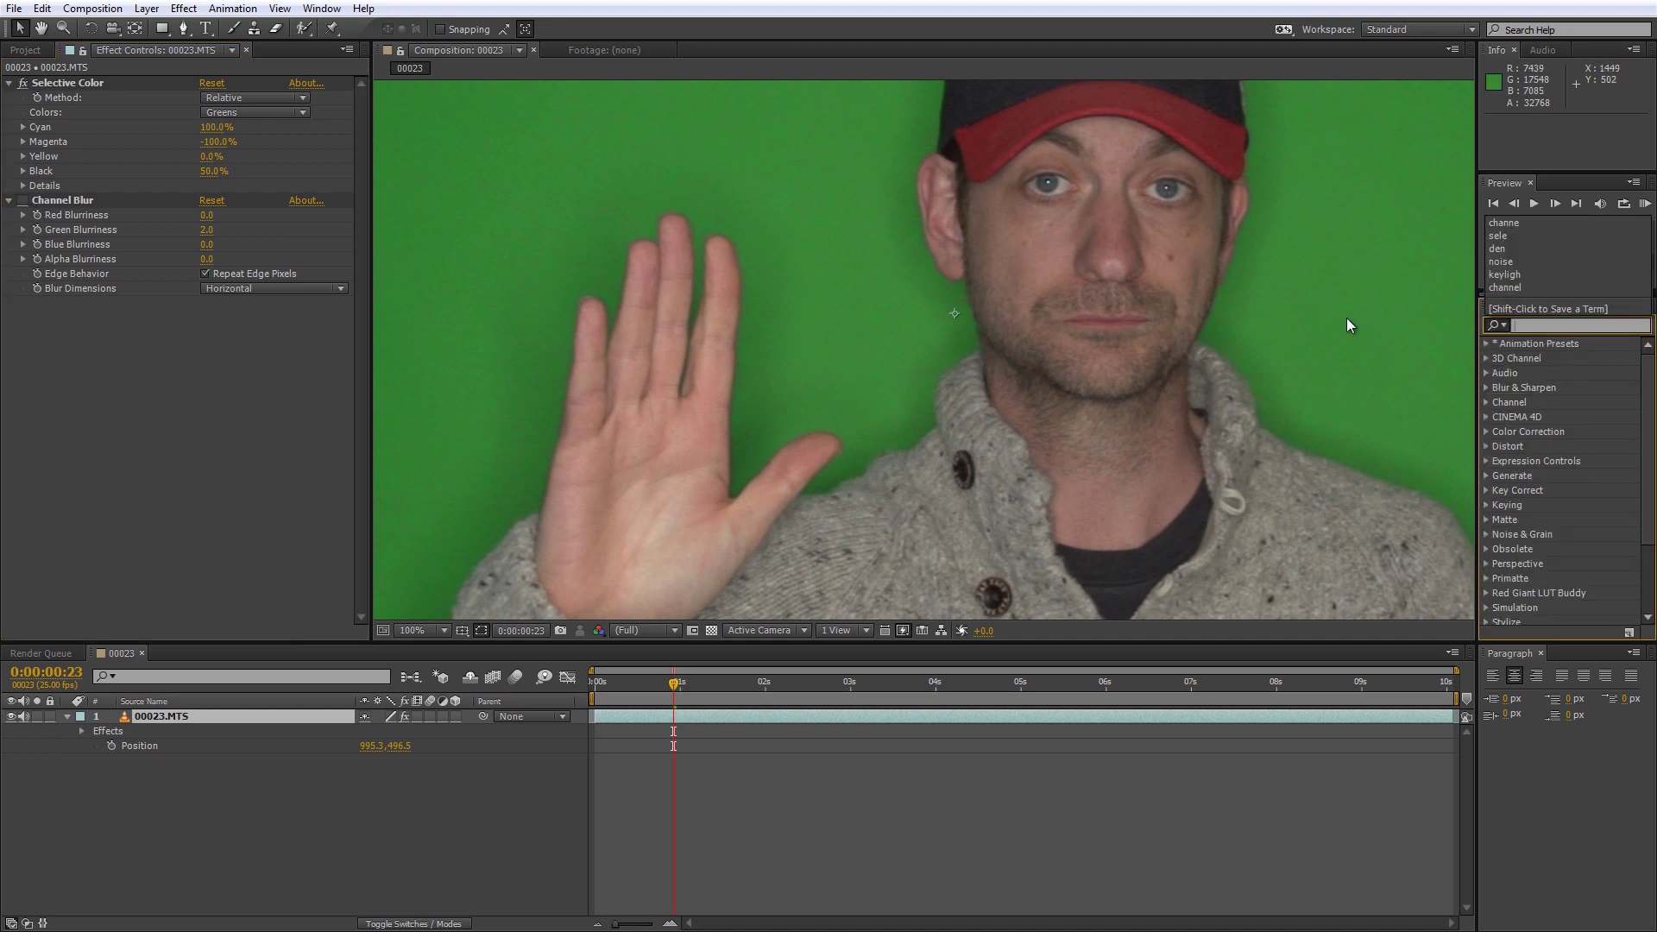
pyautogui.write('ove')
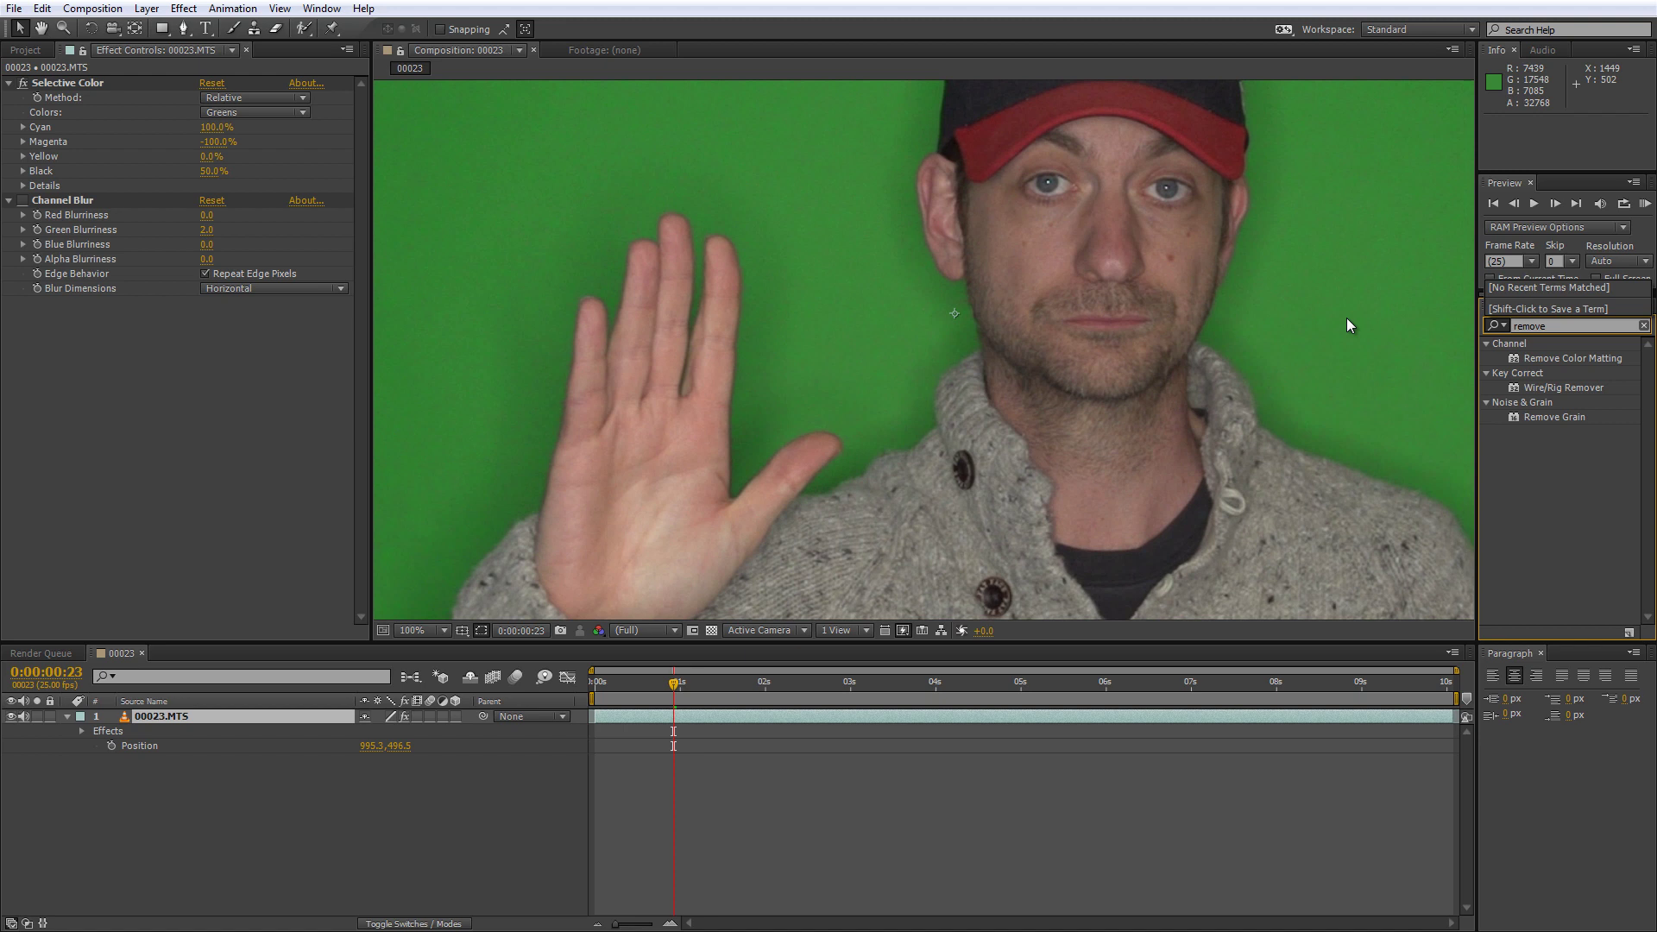
pyautogui.moveTo(1562, 416); pyautogui.dragTo(1049, 381)
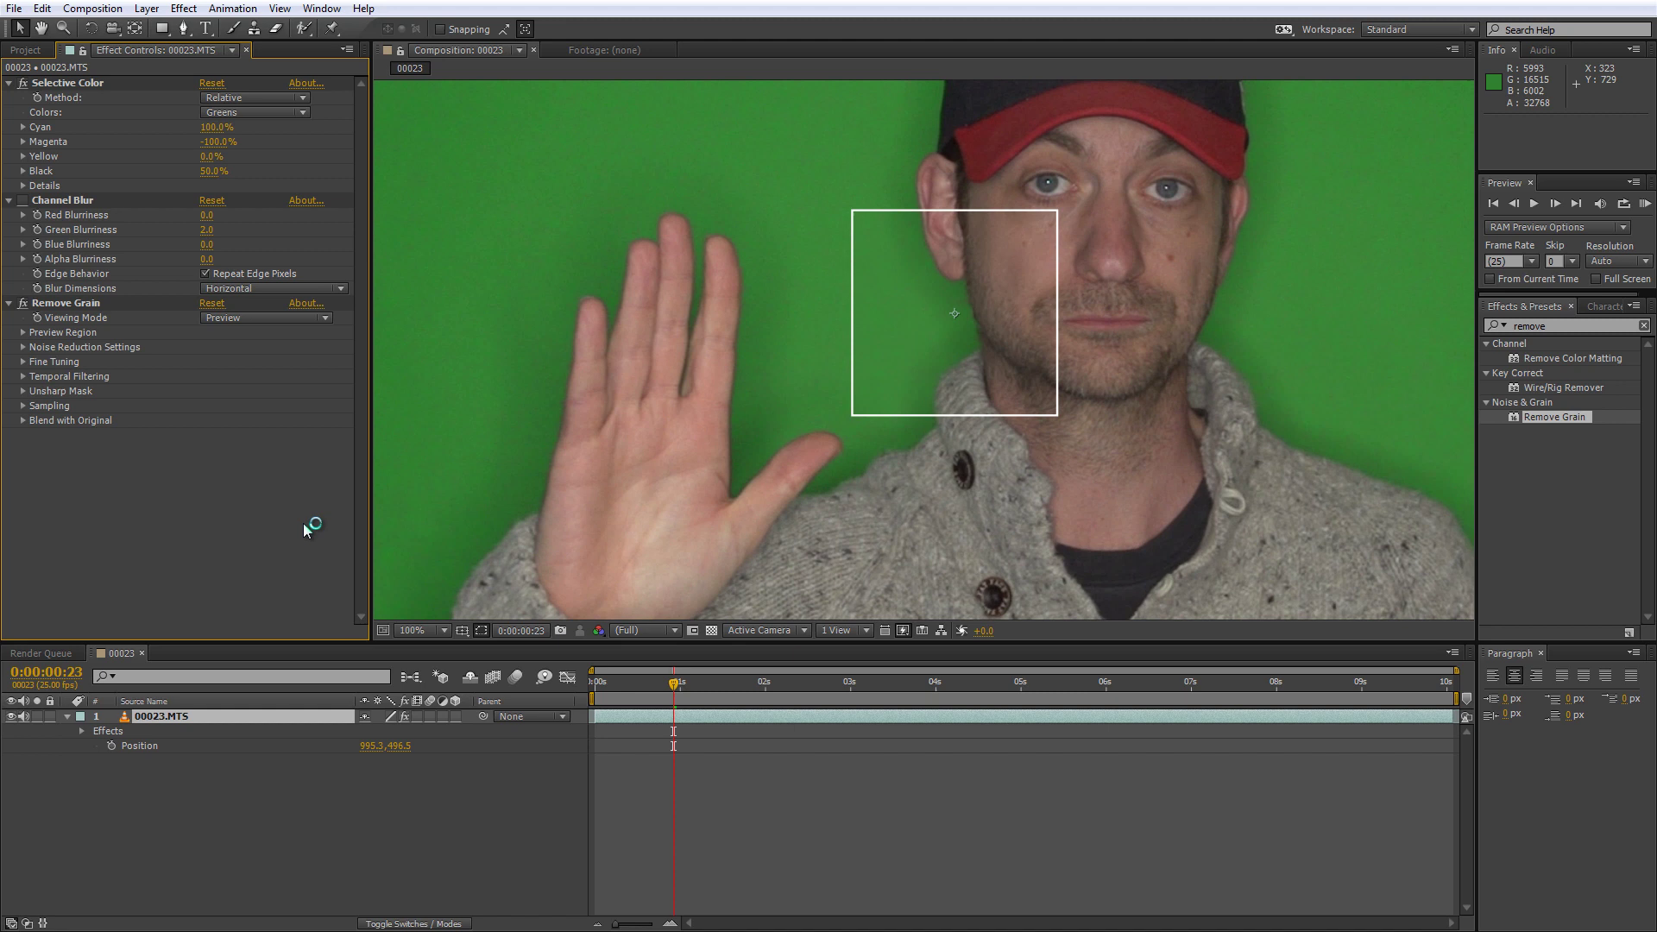
# Disable Remove Grain and re-enable Channel Blur on 00023.MTS
pyautogui.click(23, 303)
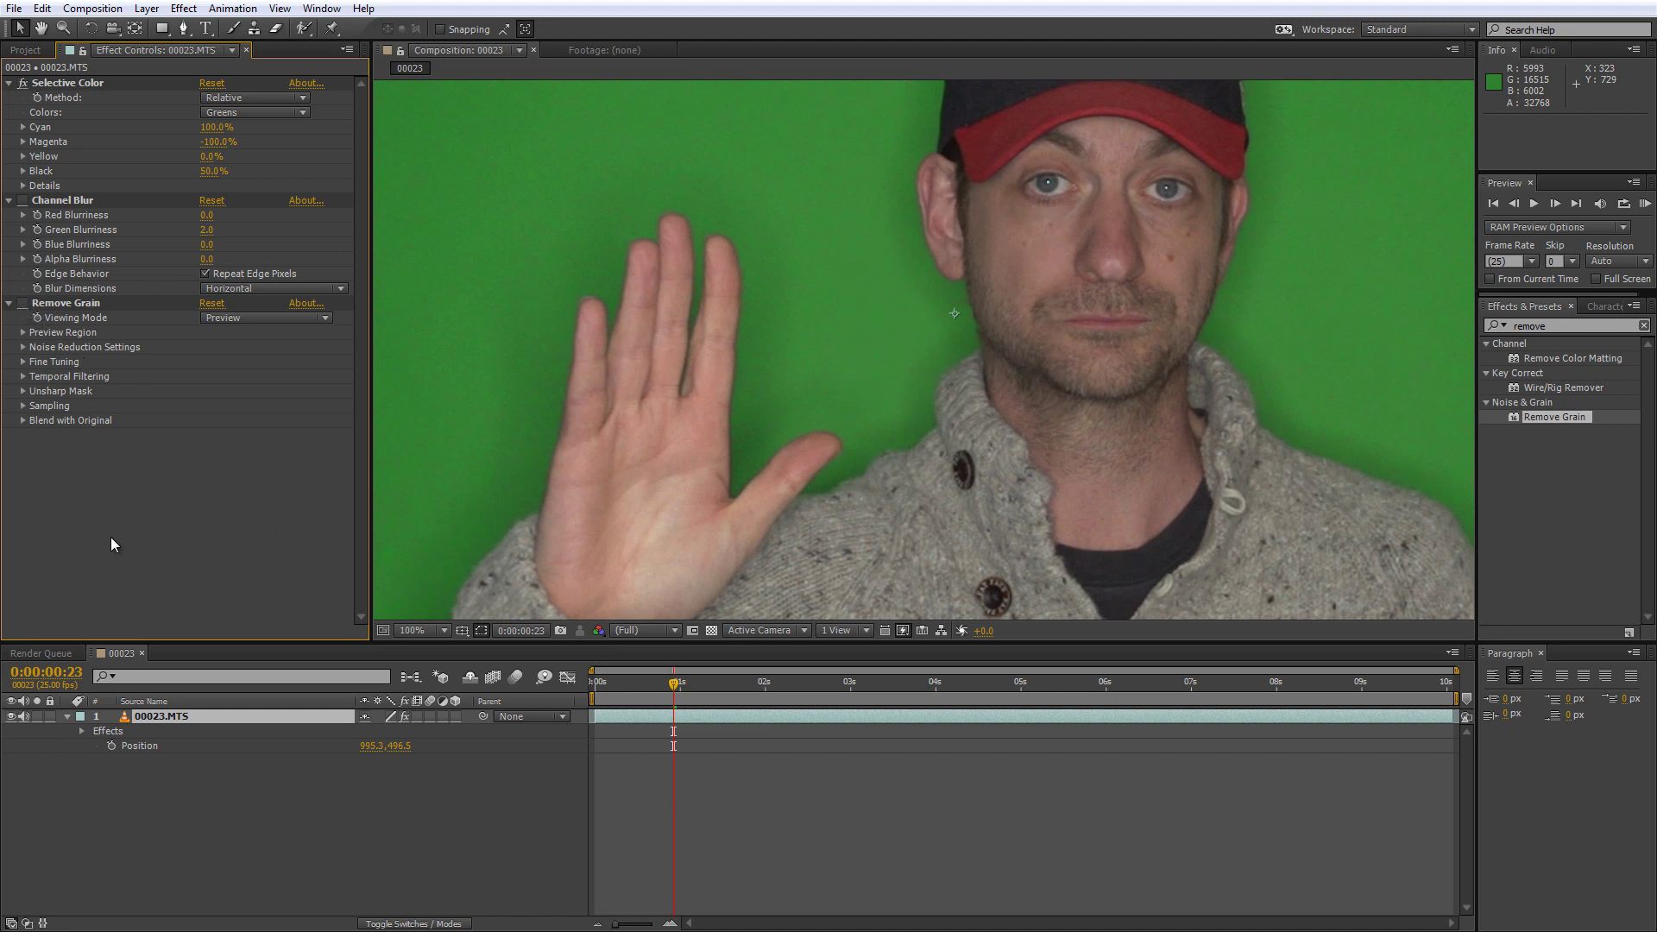
pyautogui.click(23, 200)
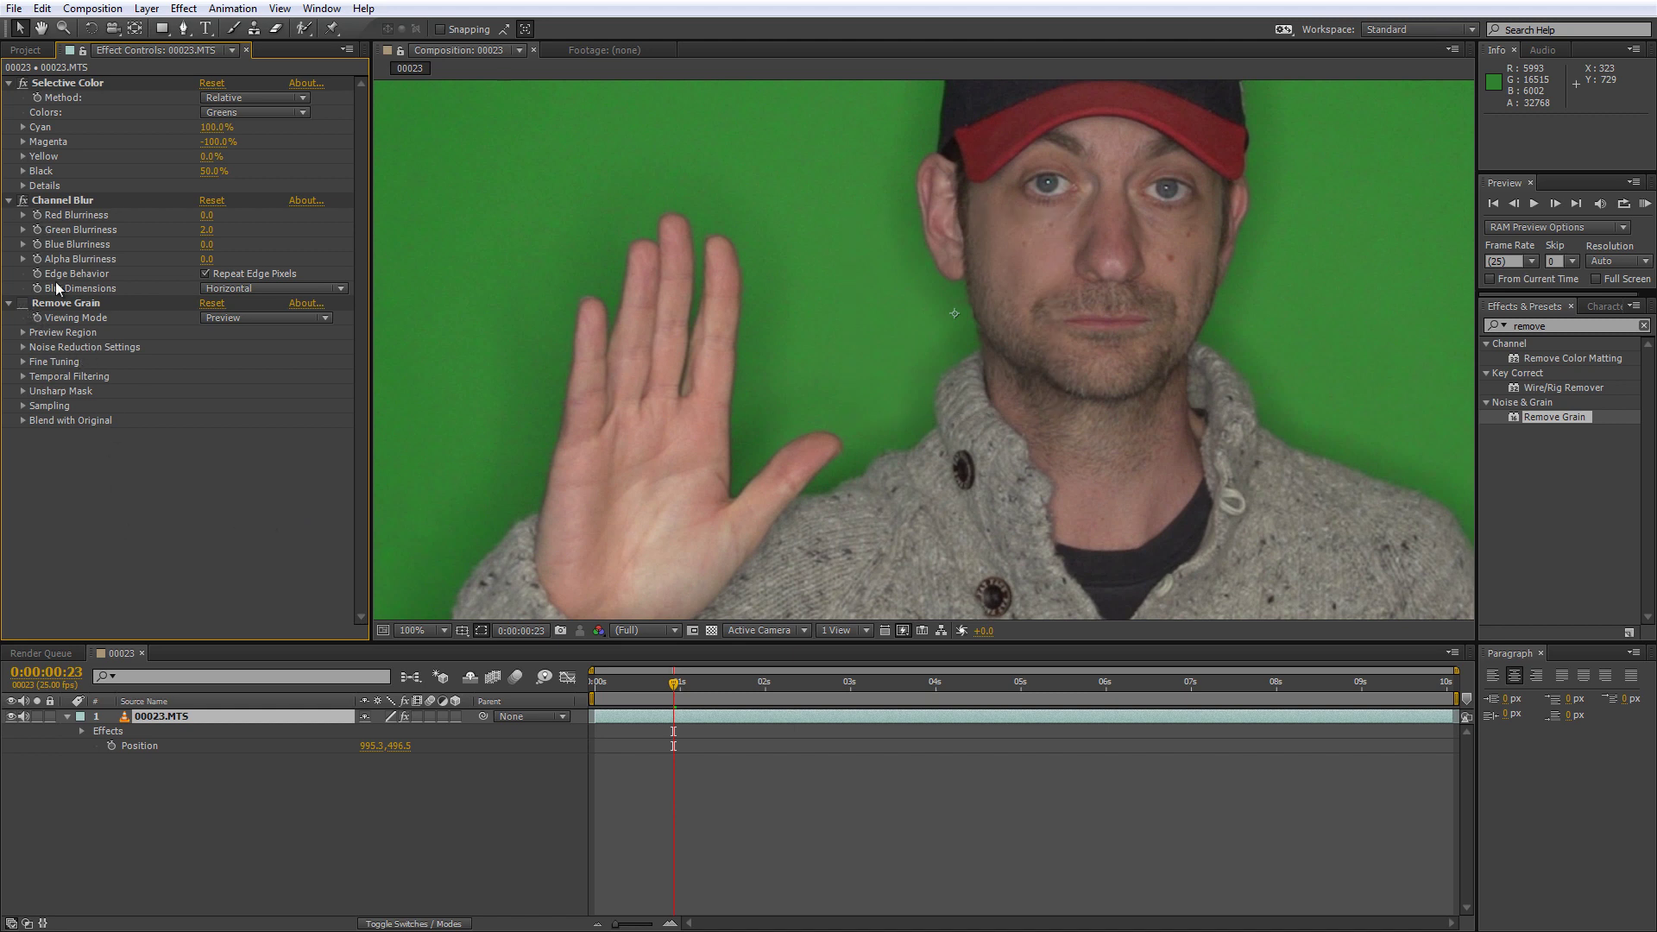